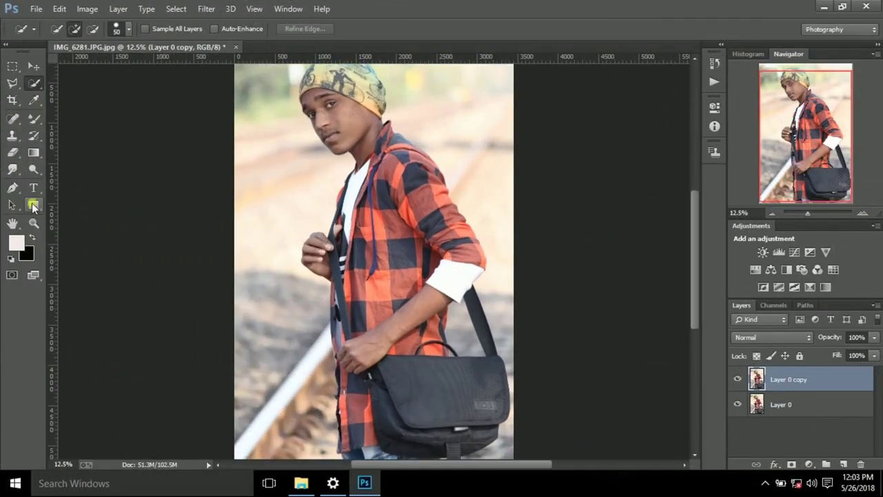
# Quick-select the man from cap to bag, covering the hand, arm, shoulder and sleeve.
pyautogui.scroll(-2, 385, 383)
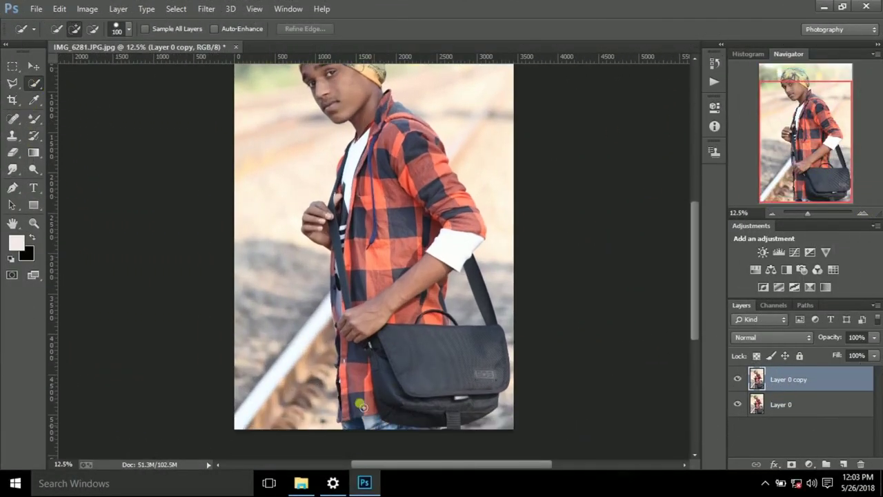
pyautogui.scroll(2, 592, 317)
pyautogui.press(']')
pyautogui.press(']')
pyautogui.press(']')
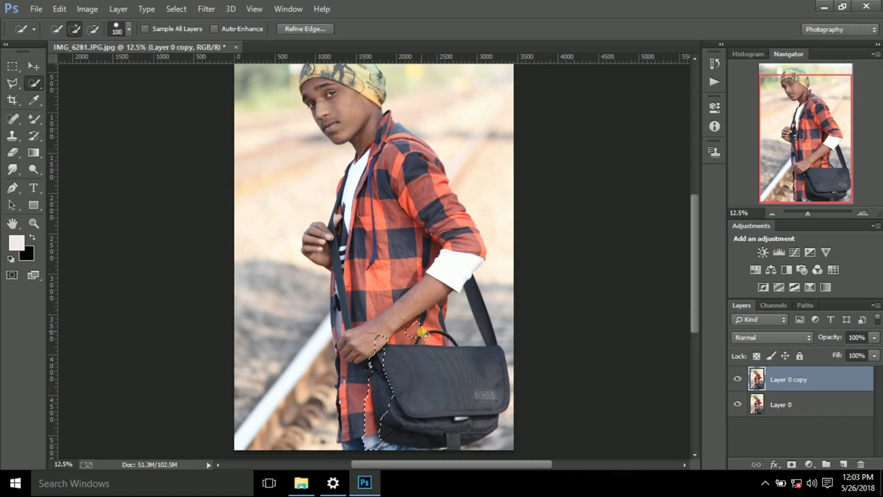
pyautogui.moveTo(407, 335)
pyautogui.mouseDown()
pyautogui.moveTo(404, 290)
pyautogui.moveTo(442, 394)
pyautogui.moveTo(465, 408)
pyautogui.moveTo(426, 387)
pyautogui.moveTo(424, 409)
pyautogui.moveTo(389, 404)
pyautogui.moveTo(366, 380)
pyautogui.moveTo(399, 341)
pyautogui.moveTo(356, 278)
pyautogui.mouseUp()
pyautogui.scroll(-1, 426, 387)
pyautogui.scroll(1, 399, 341)
pyautogui.moveTo(355, 278); pyautogui.dragTo(353, 333)
pyautogui.moveTo(426, 180)
pyautogui.mouseDown()
pyautogui.moveTo(421, 314)
pyautogui.moveTo(440, 381)
pyautogui.moveTo(442, 341)
pyautogui.moveTo(486, 378)
pyautogui.moveTo(483, 441)
pyautogui.moveTo(388, 456)
pyautogui.moveTo(421, 360)
pyautogui.mouseUp()
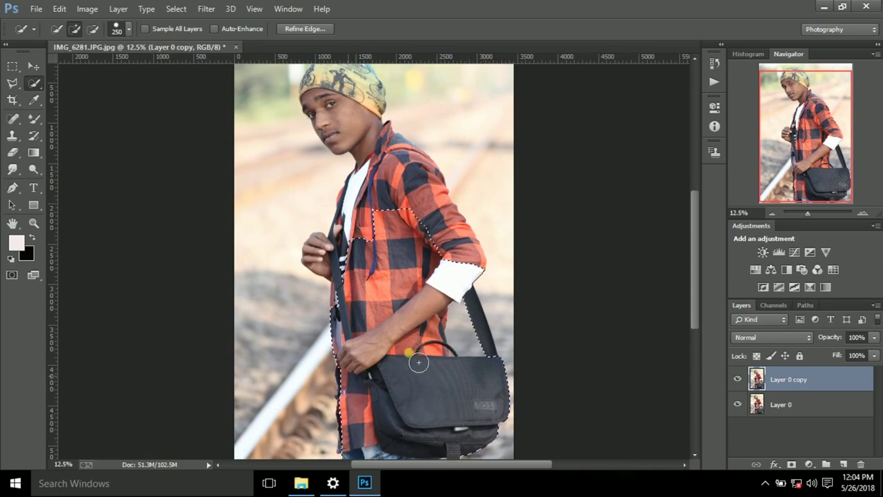
pyautogui.scroll(1, 423, 357)
pyautogui.scroll(1, 426, 353)
pyautogui.moveTo(349, 328)
pyautogui.mouseDown()
pyautogui.moveTo(354, 262)
pyautogui.moveTo(373, 207)
pyautogui.moveTo(366, 180)
pyautogui.moveTo(338, 155)
pyautogui.moveTo(345, 173)
pyautogui.moveTo(390, 183)
pyautogui.moveTo(448, 255)
pyautogui.moveTo(470, 306)
pyautogui.moveTo(326, 121)
pyautogui.moveTo(351, 100)
pyautogui.moveTo(369, 104)
pyautogui.moveTo(330, 126)
pyautogui.moveTo(398, 205)
pyautogui.mouseUp()
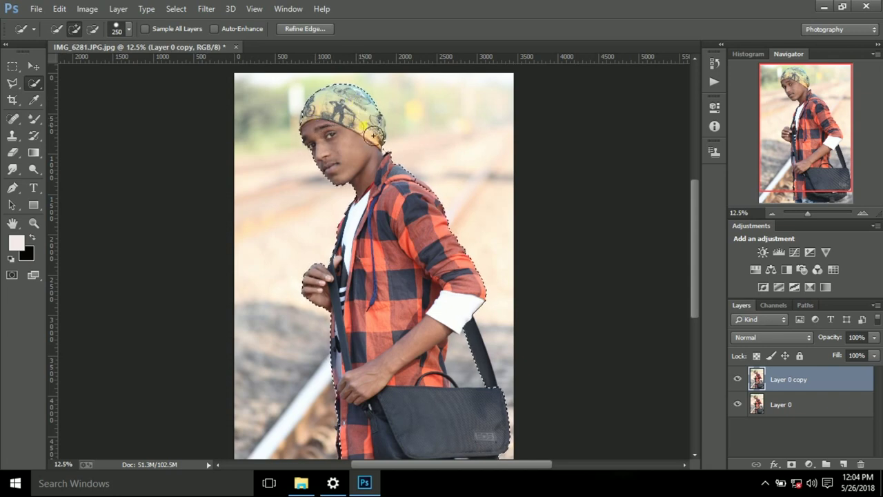
# Zoom in on the torso and subtract the background gap between arm and bag strap.
pyautogui.click(863, 213)
pyautogui.moveTo(843, 160); pyautogui.dragTo(846, 180)
pyautogui.press('[')
pyautogui.press('[')
pyautogui.press('[')
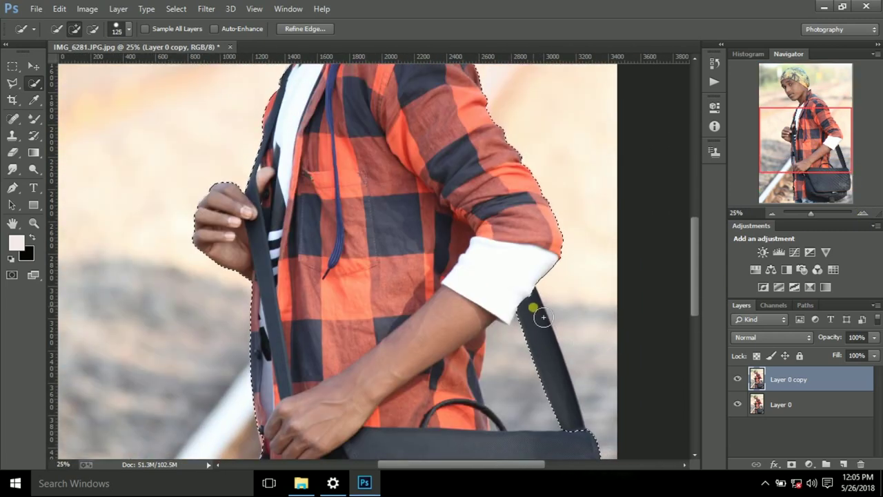
pyautogui.scroll(-1, 538, 362)
pyautogui.press('alt')
pyautogui.moveTo(527, 385); pyautogui.dragTo(535, 405)
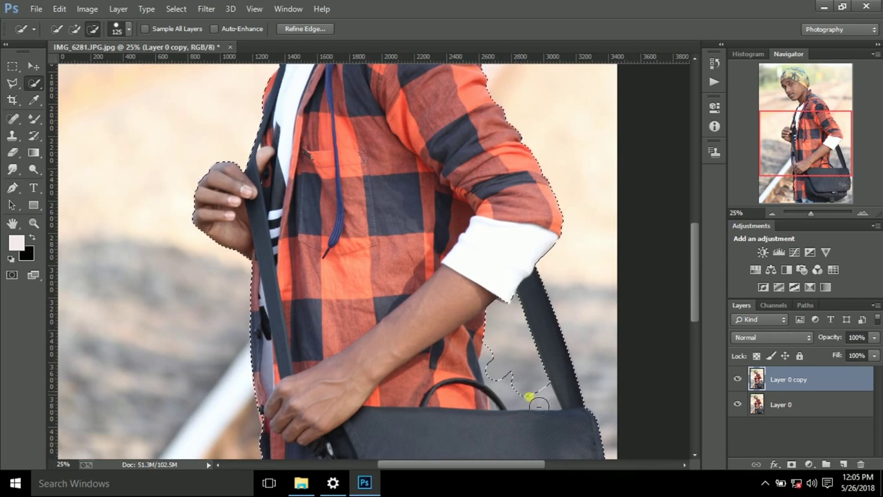
pyautogui.moveTo(535, 406); pyautogui.dragTo(504, 374)
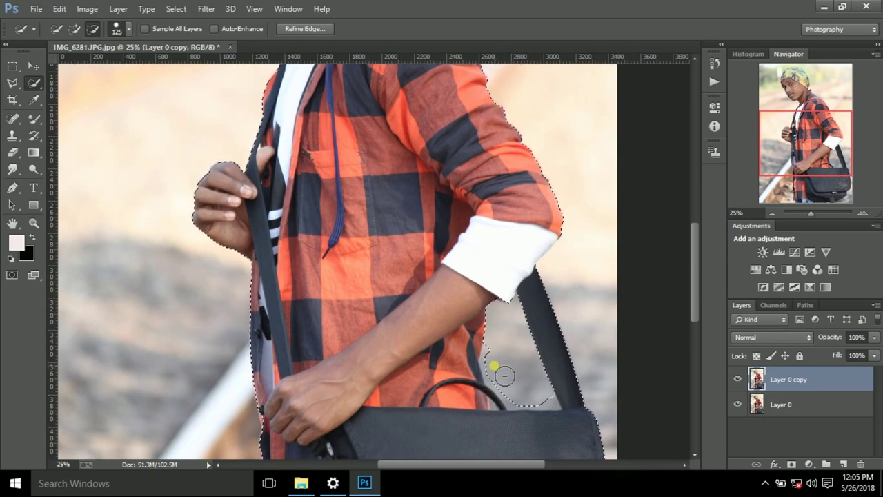
pyautogui.scroll(-5, 503, 365)
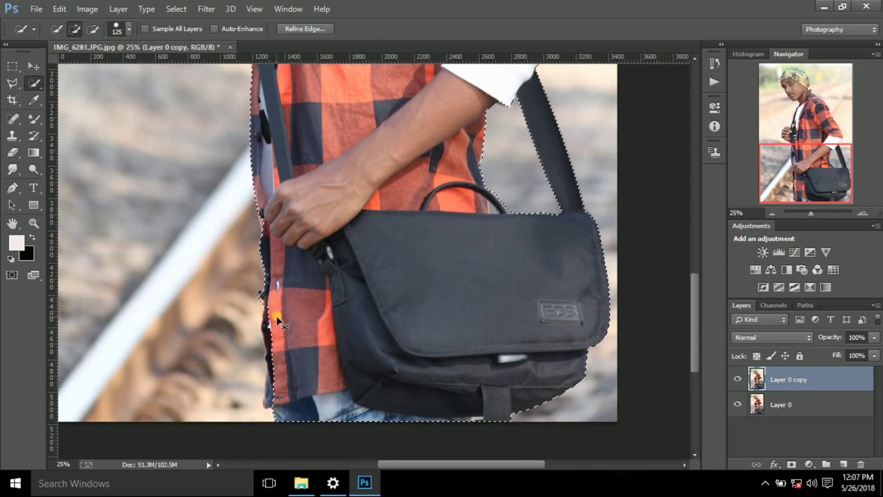
pyautogui.scroll(4, 385, 256)
pyautogui.scroll(3, 384, 256)
pyautogui.scroll(3, 385, 256)
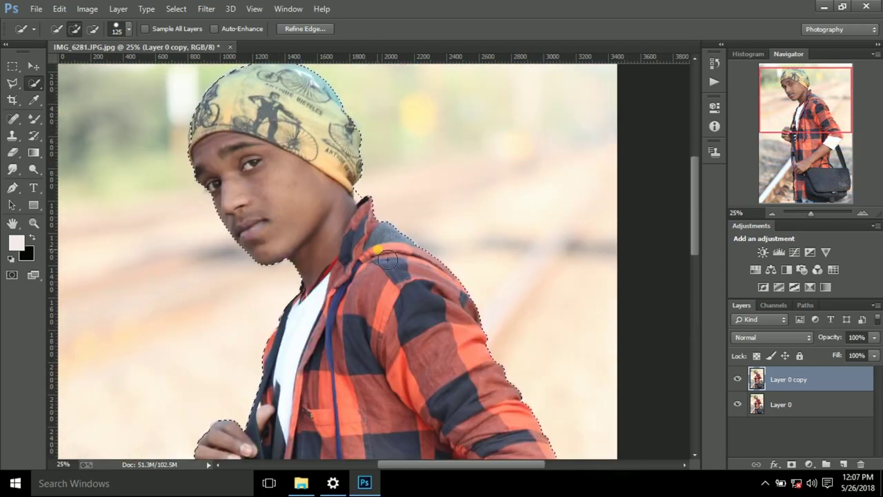
pyautogui.scroll(2, 384, 256)
# In Refine Edge, brush the refine radius over the neck and bag strap.
pyautogui.click(319, 28)
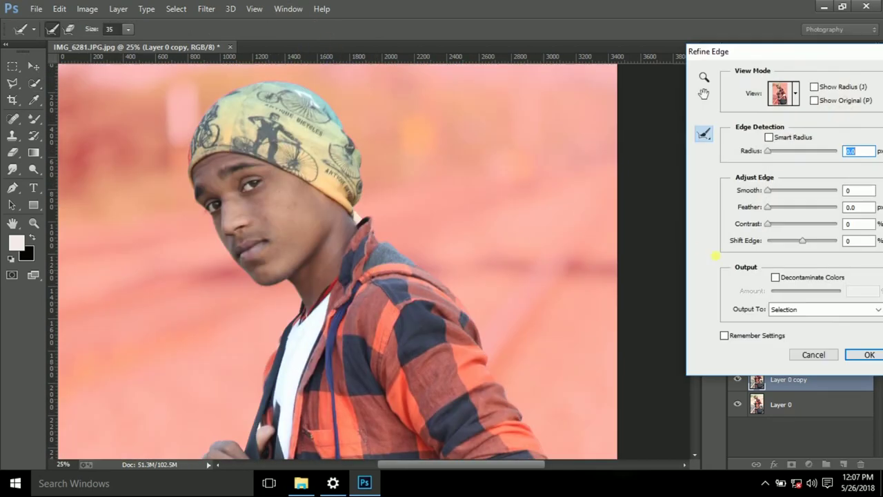
pyautogui.click(705, 138)
pyautogui.click(128, 29)
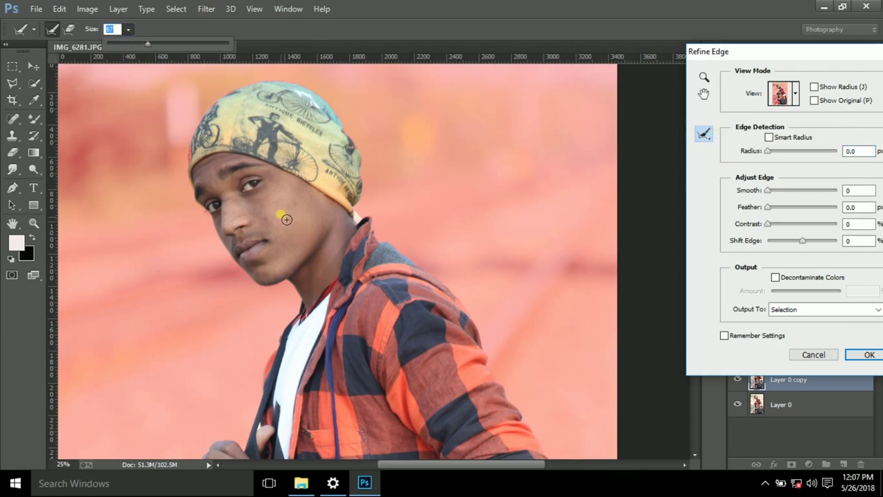
pyautogui.click(364, 221)
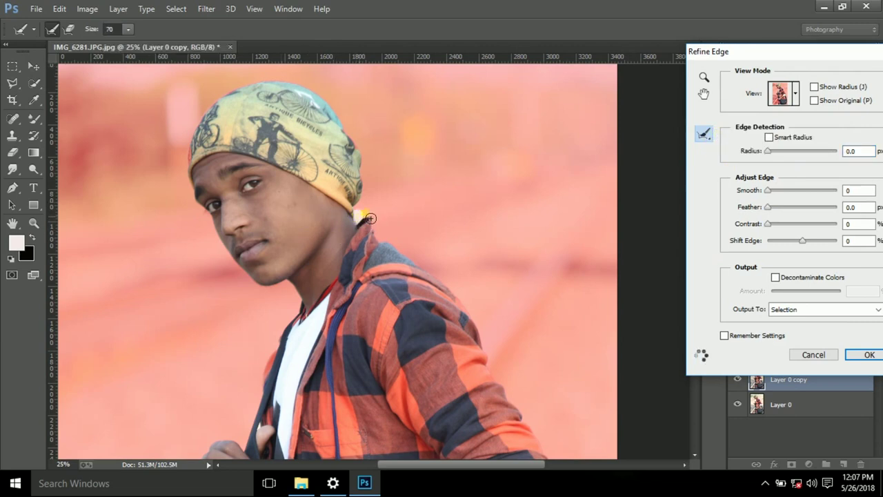
pyautogui.scroll(-1, 356, 207)
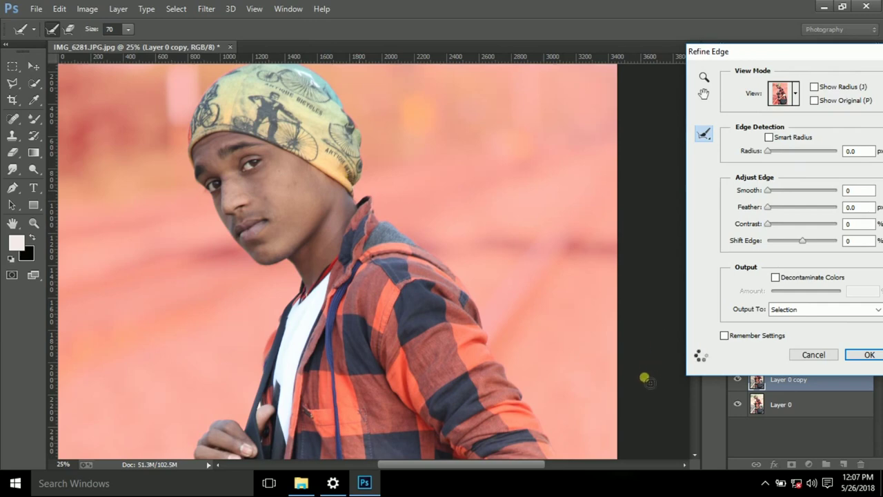
pyautogui.scroll(-1, 530, 356)
pyautogui.scroll(-3, 475, 375)
pyautogui.scroll(-3, 506, 388)
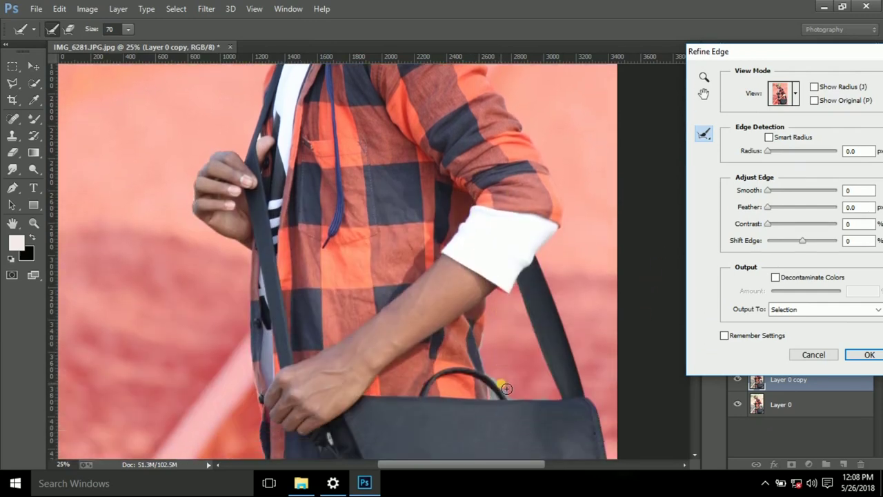
pyautogui.moveTo(484, 357); pyautogui.dragTo(519, 408)
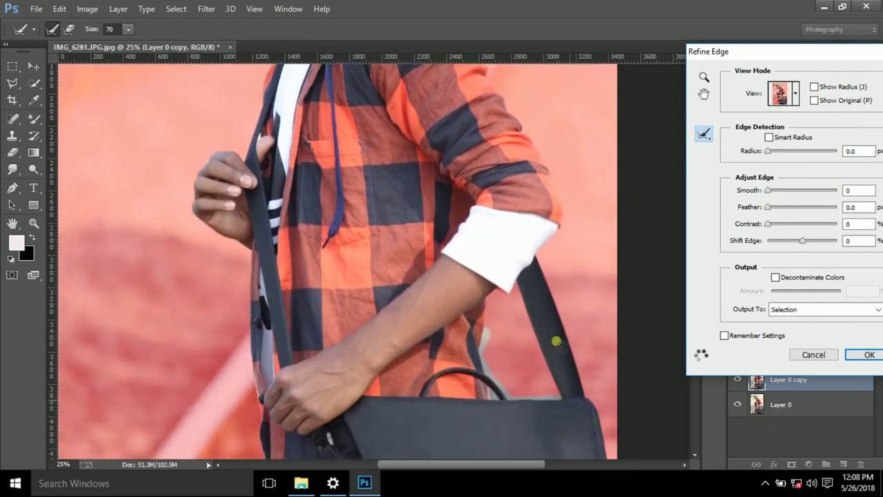
# Refine the shirt edge and cap top with a larger brush, then widen the detection radius.
pyautogui.scroll(-2, 556, 343)
pyautogui.scroll(-2, 414, 386)
pyautogui.scroll(-1, 276, 442)
pyautogui.moveTo(268, 414); pyautogui.dragTo(270, 356)
pyautogui.press(']')
pyautogui.press(']')
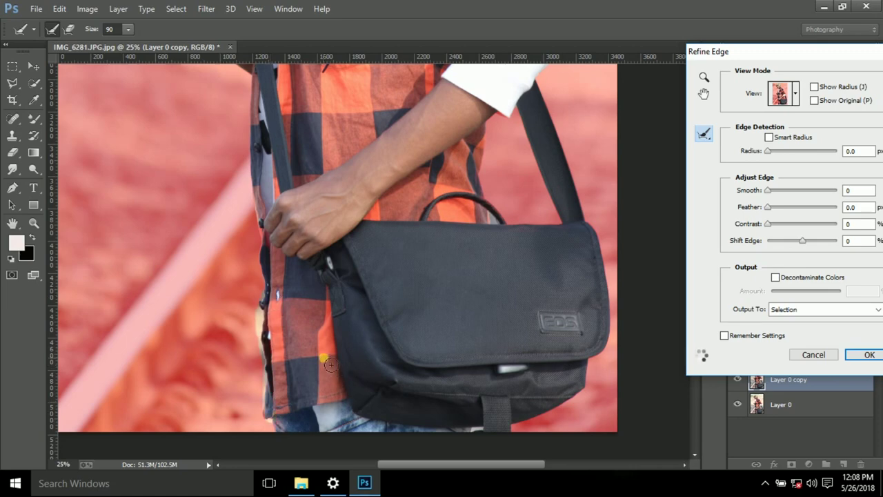
pyautogui.scroll(1, 661, 276)
pyautogui.scroll(1, 661, 276)
pyautogui.scroll(3, 525, 215)
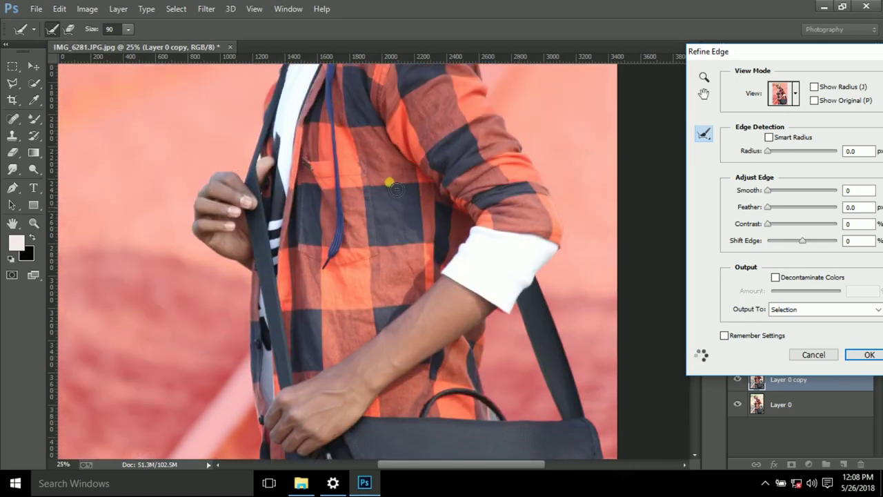
pyautogui.scroll(2, 396, 188)
pyautogui.press(']')
pyautogui.press(']')
pyautogui.press(']')
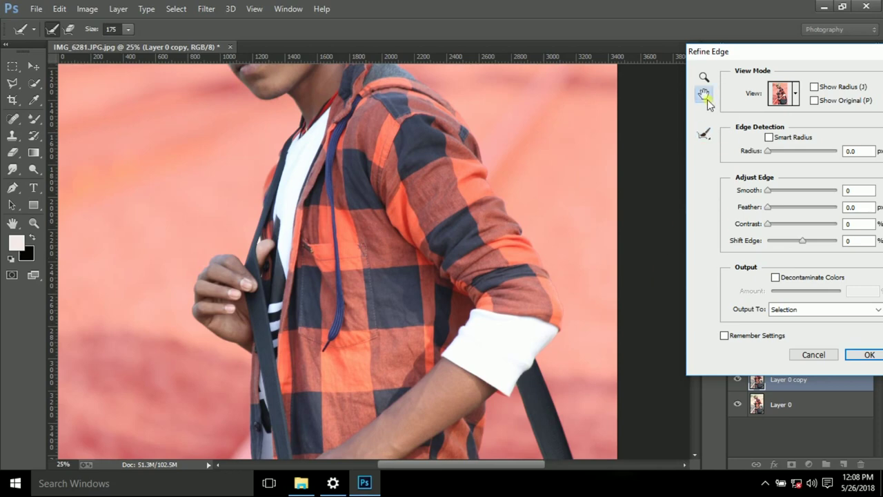
pyautogui.scroll(1, 394, 246)
pyautogui.scroll(2, 345, 173)
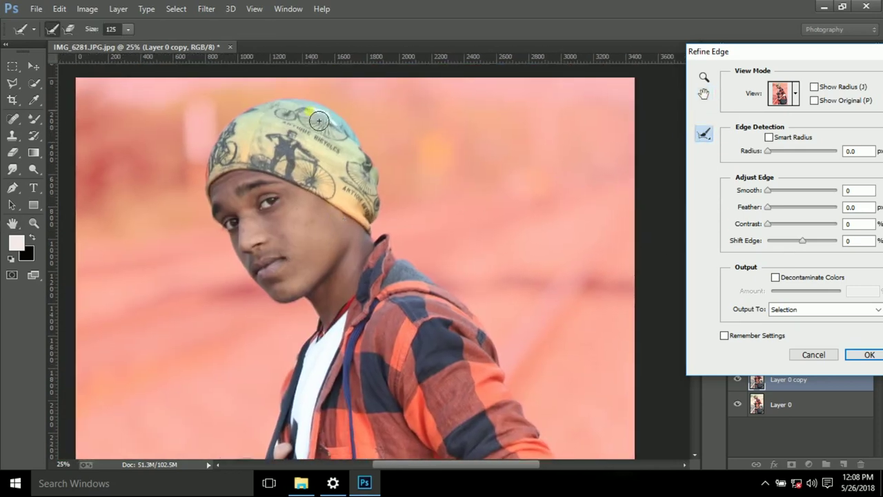
pyautogui.moveTo(215, 187)
pyautogui.mouseDown()
pyautogui.moveTo(309, 111)
pyautogui.moveTo(376, 182)
pyautogui.moveTo(355, 194)
pyautogui.mouseUp()
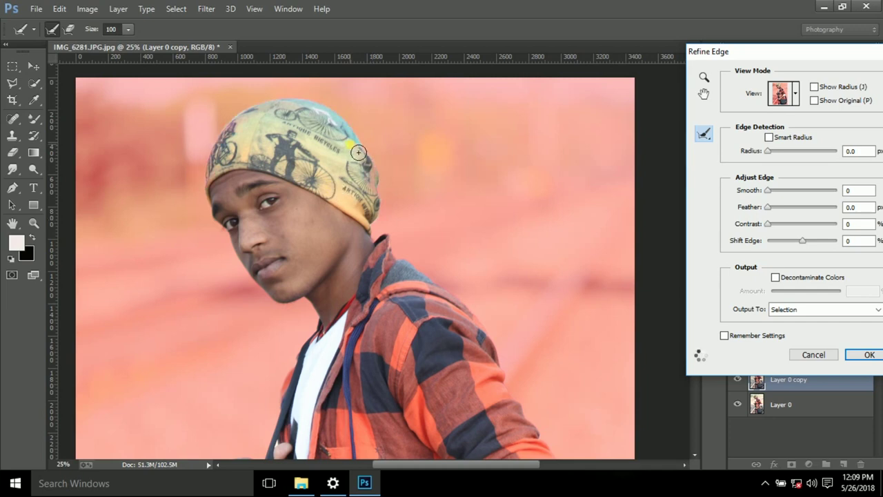
pyautogui.scroll(-1, 228, 235)
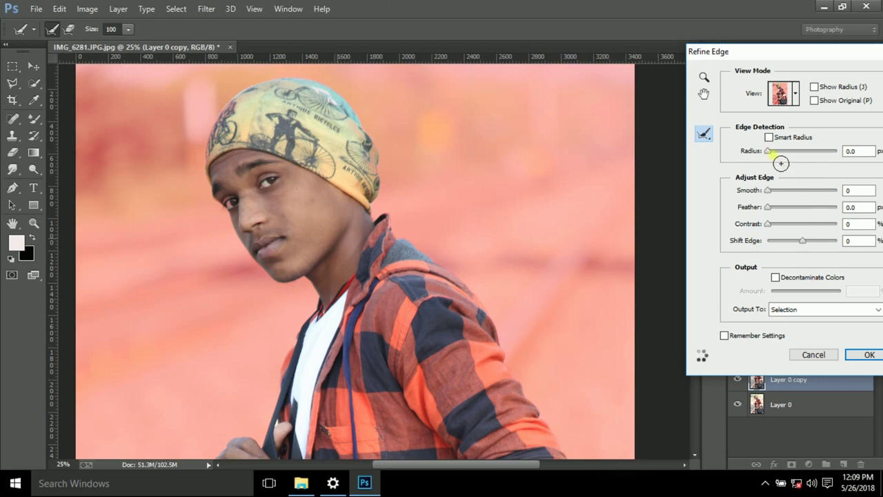
pyautogui.moveTo(778, 154); pyautogui.dragTo(790, 154)
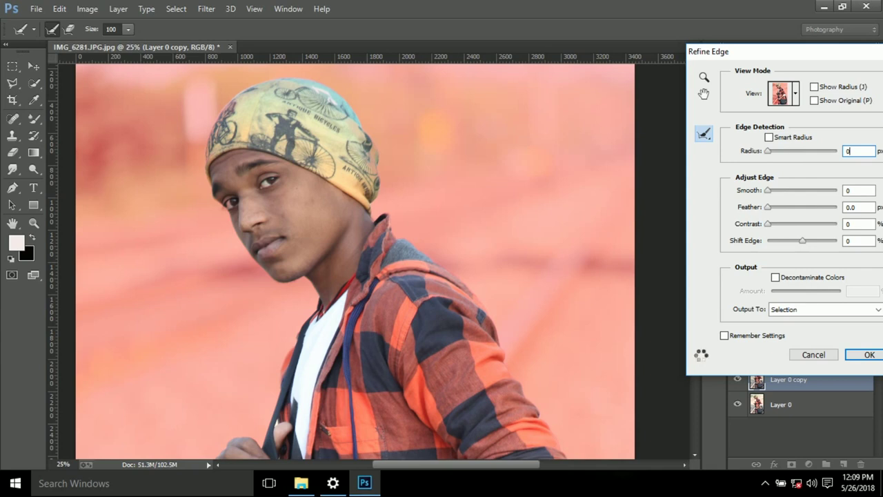
# Feather and smooth the edge, raise contrast, and output to New Layer with Layer Mask.
pyautogui.scroll(-1, 296, 317)
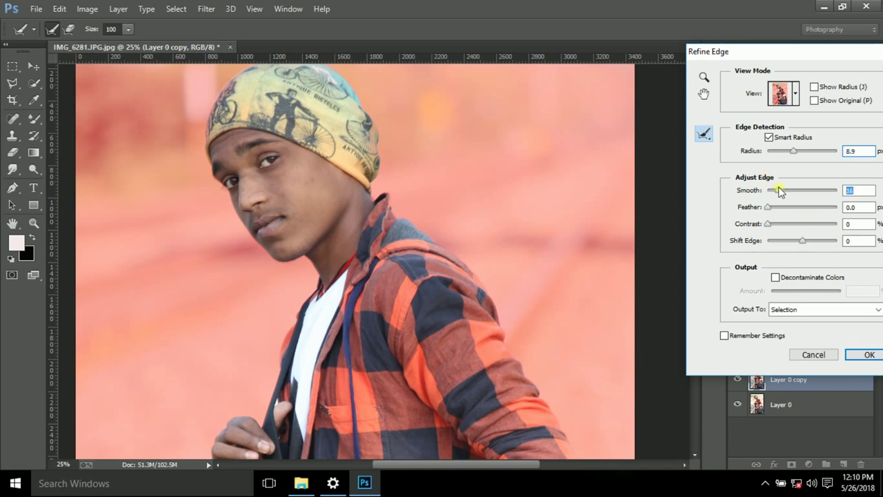
pyautogui.moveTo(768, 208); pyautogui.dragTo(770, 208)
pyautogui.click(769, 224)
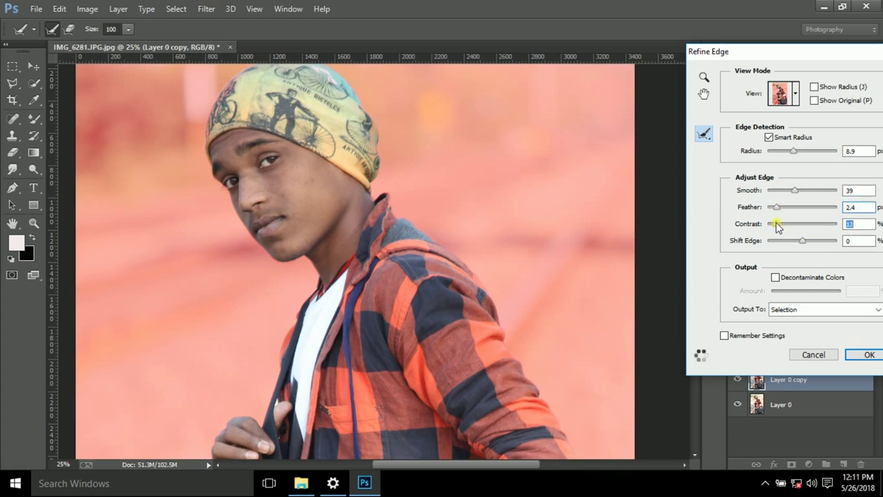
pyautogui.click(824, 309)
pyautogui.click(797, 349)
pyautogui.click(868, 354)
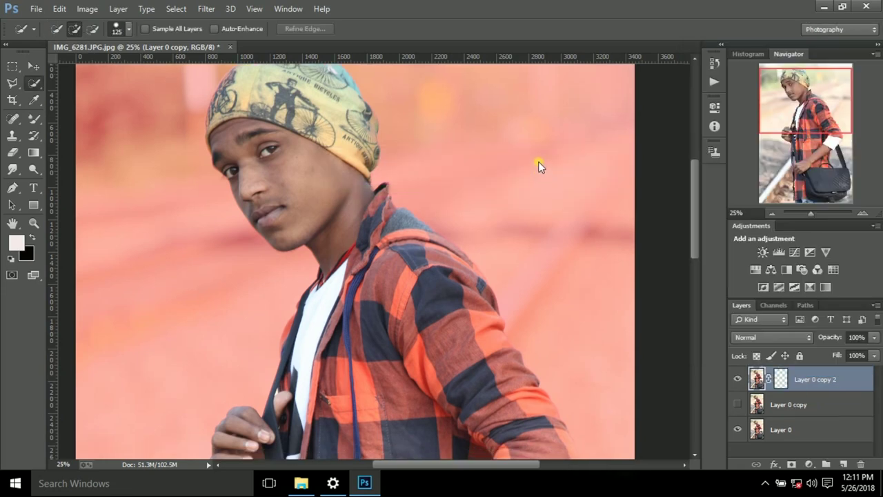
# Check the cutout with Layer 0 hidden, then show Layer 0 again and zoom to the face.
pyautogui.click(771, 213)
pyautogui.click(771, 213)
pyautogui.click(739, 429)
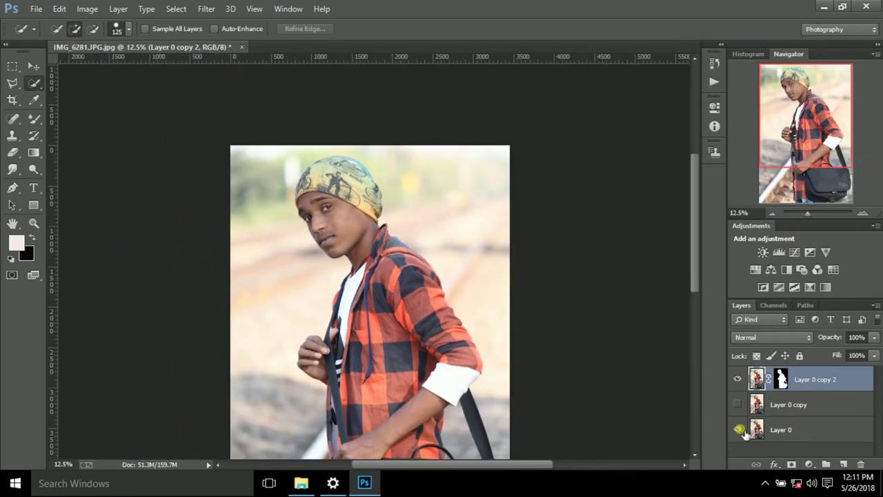
pyautogui.click(863, 213)
pyautogui.click(772, 213)
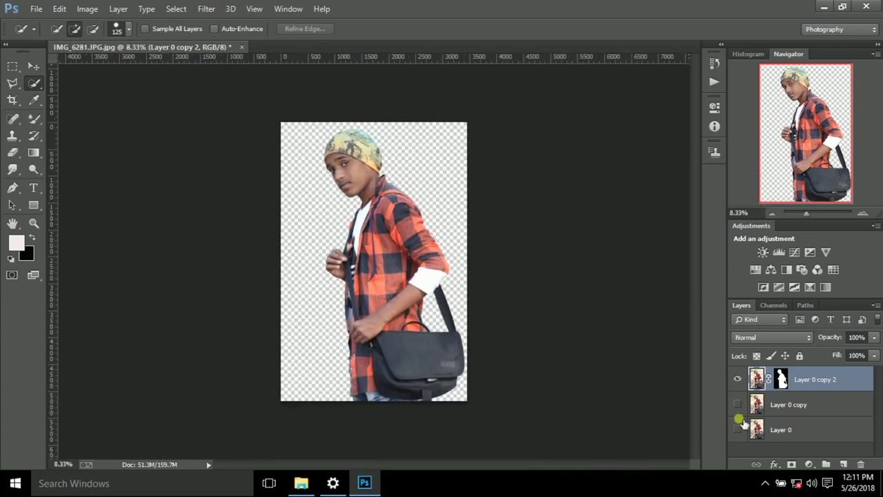
pyautogui.click(737, 429)
pyautogui.click(862, 213)
pyautogui.click(863, 213)
pyautogui.click(824, 114)
pyautogui.moveTo(826, 114); pyautogui.dragTo(826, 100)
# Dodge the face and neck with a size 400 brush at 13% exposure.
pyautogui.click(862, 213)
pyautogui.scroll(1, 372, 207)
pyautogui.click(12, 169)
pyautogui.click(62, 167)
pyautogui.press(']')
pyautogui.press(']')
pyautogui.press(']')
pyautogui.press(']')
pyautogui.press(']')
pyautogui.click(252, 29)
pyautogui.moveTo(251, 42); pyautogui.dragTo(249, 42)
pyautogui.moveTo(325, 174)
pyautogui.mouseDown()
pyautogui.moveTo(352, 288)
pyautogui.moveTo(365, 197)
pyautogui.moveTo(276, 172)
pyautogui.moveTo(424, 256)
pyautogui.moveTo(375, 304)
pyautogui.moveTo(430, 247)
pyautogui.moveTo(325, 285)
pyautogui.moveTo(315, 211)
pyautogui.moveTo(304, 242)
pyautogui.mouseUp()
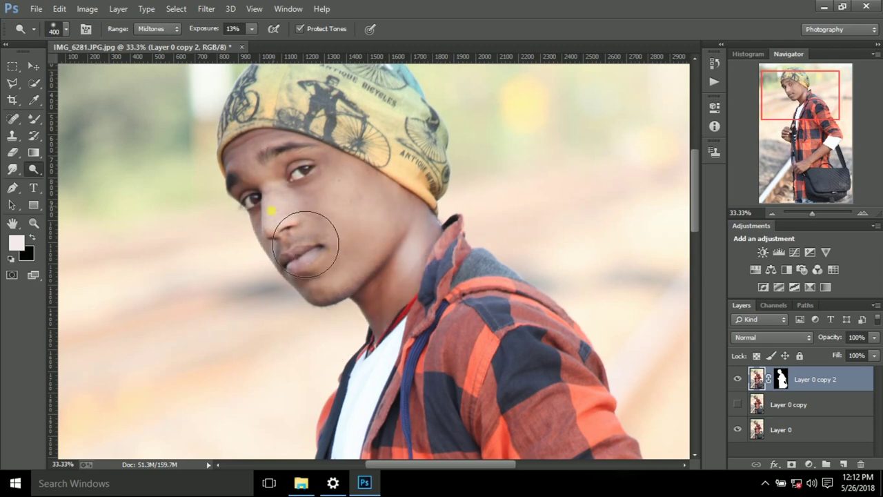
# Dodge the hand and forearm to lighten them.
pyautogui.scroll(-1, 305, 242)
pyautogui.scroll(-5, 331, 262)
pyautogui.hscroll(3, 331, 262)
pyautogui.scroll(-4, 449, 290)
pyautogui.scroll(-1, 409, 305)
pyautogui.moveTo(376, 273)
pyautogui.mouseDown()
pyautogui.moveTo(290, 414)
pyautogui.moveTo(438, 280)
pyautogui.moveTo(483, 280)
pyautogui.moveTo(368, 291)
pyautogui.mouseUp()
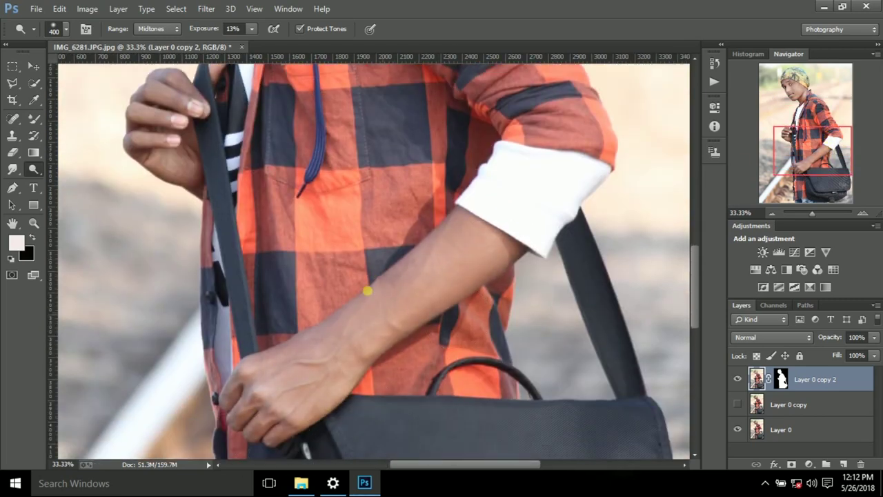
# Return to the face and sample its skin tone in the Foreground Color Picker.
pyautogui.scroll(2, 276, 228)
pyautogui.scroll(1, 178, 196)
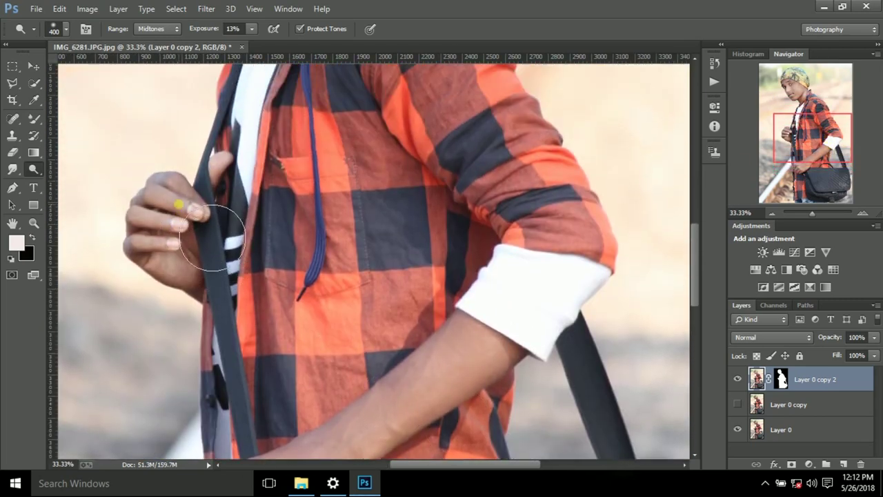
pyautogui.scroll(1, 214, 304)
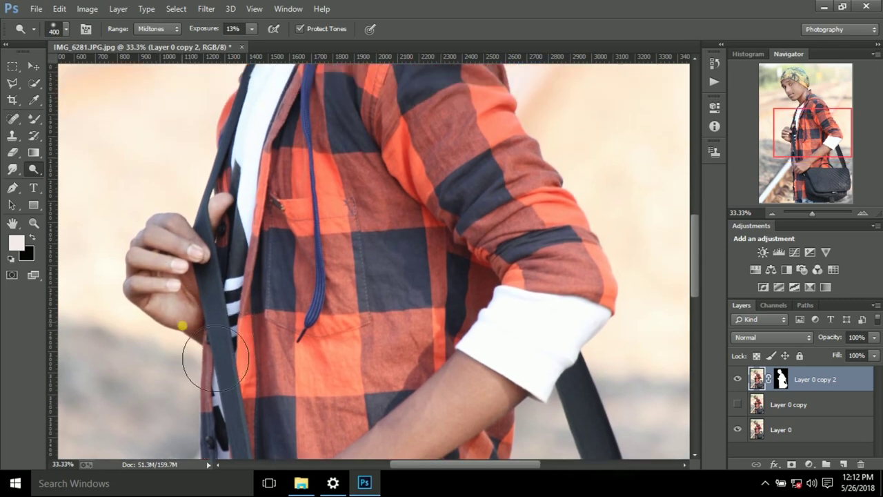
pyautogui.scroll(5, 154, 198)
pyautogui.click(16, 242)
pyautogui.click(326, 260)
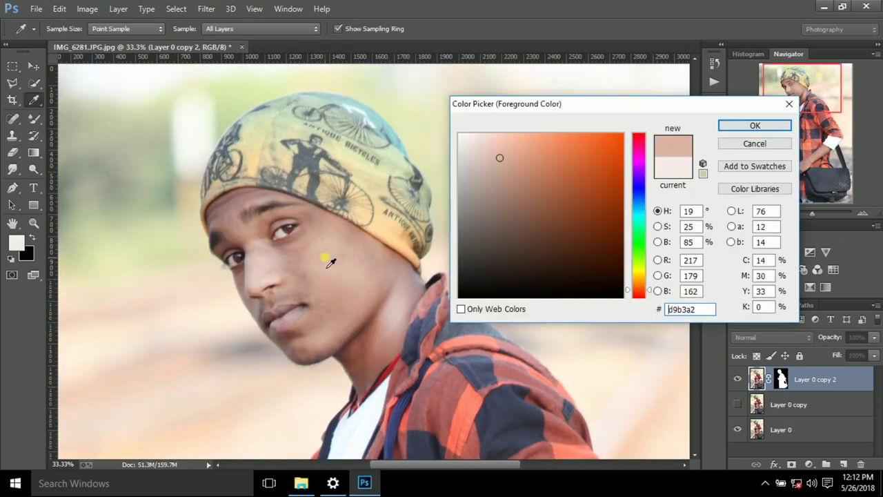
# Make a lighter skin tone the foreground colour.
pyautogui.click(495, 142)
pyautogui.click(755, 125)
pyautogui.press('o')
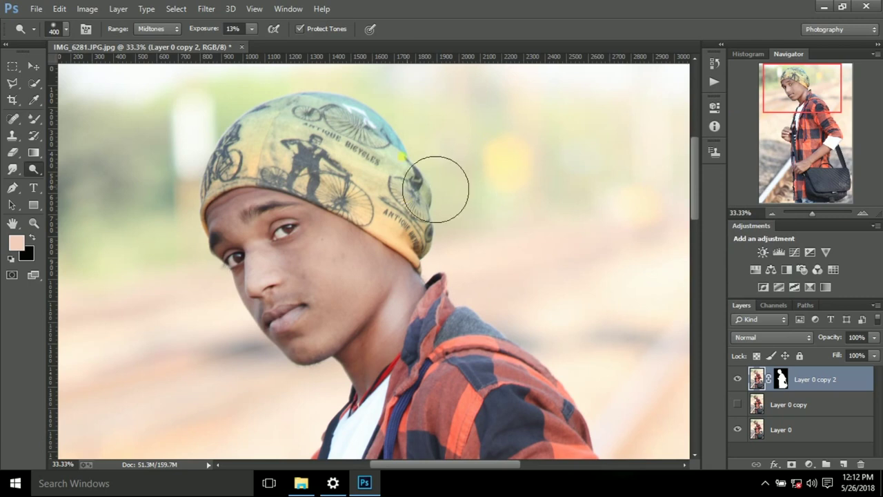
# Set up the Mixer Brush with 92% mix and adjust its brush size settings.
pyautogui.click(34, 118)
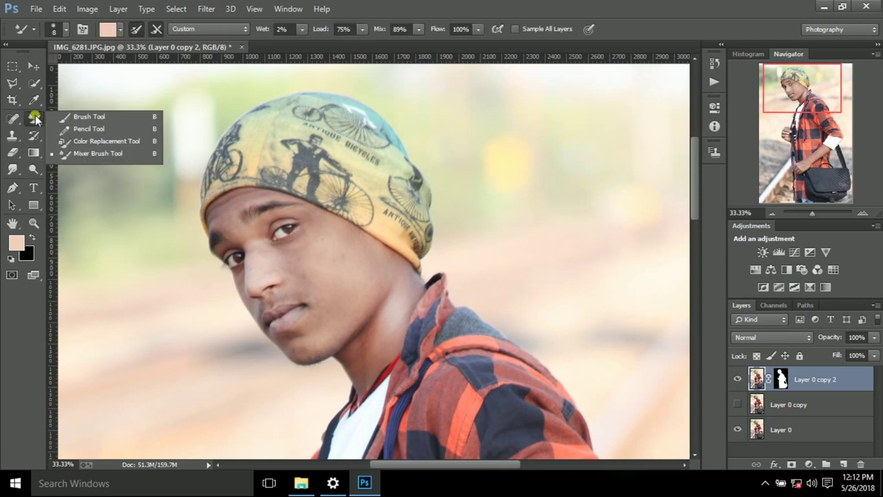
pyautogui.click(83, 156)
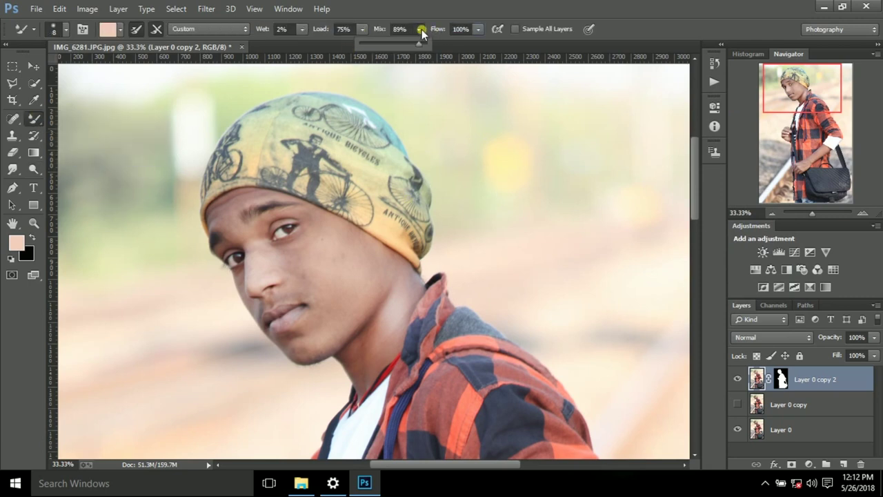
pyautogui.click(400, 29)
pyautogui.write('2')
pyautogui.press('Return')
pyautogui.click(82, 32)
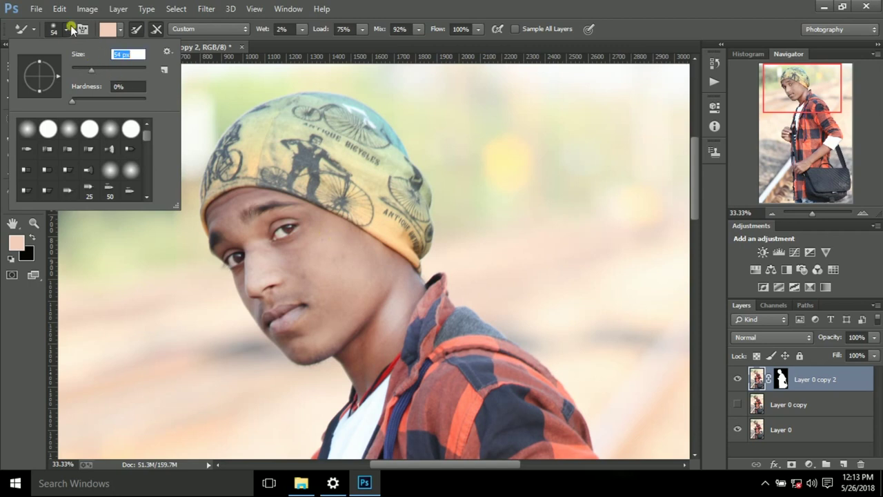
pyautogui.press('Return')
pyautogui.press(']')
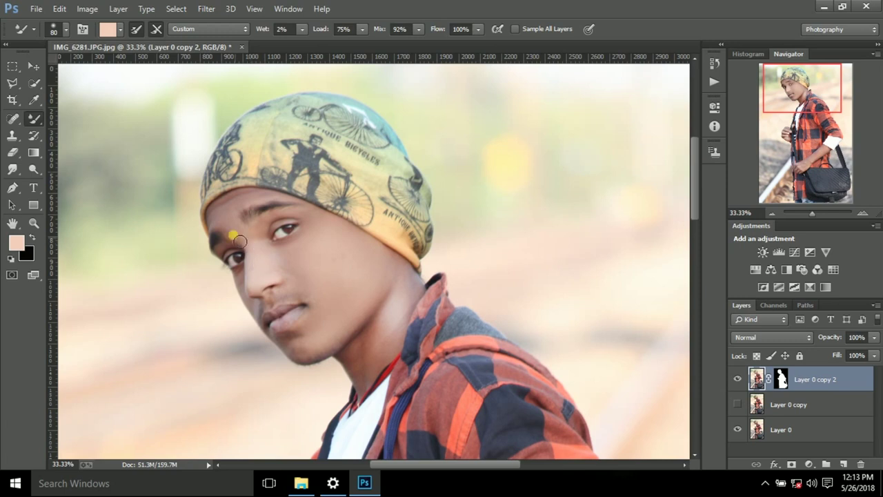
# Mixer-brush the chin, jaw, neck and forearm skin smooth, resizing the brush as needed.
pyautogui.press(']')
pyautogui.press(']')
pyautogui.press(']')
pyautogui.press('[')
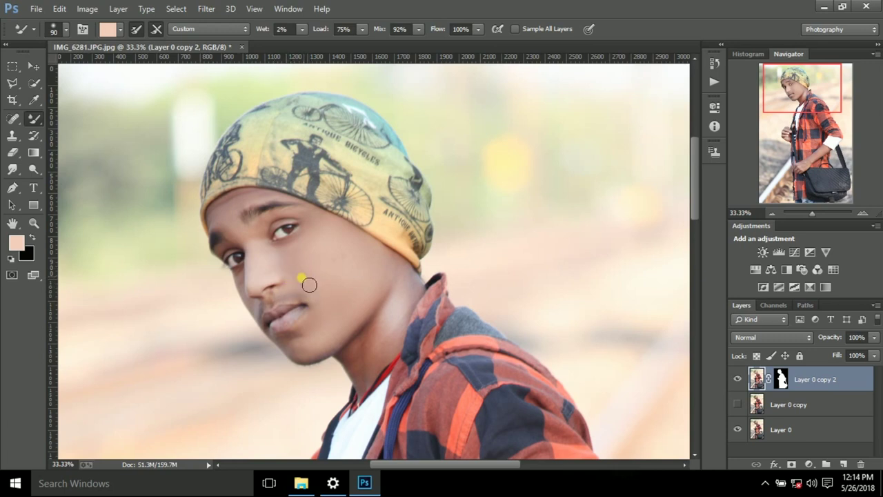
pyautogui.press('[')
pyautogui.moveTo(298, 339)
pyautogui.mouseDown()
pyautogui.moveTo(400, 274)
pyautogui.moveTo(403, 353)
pyautogui.moveTo(414, 292)
pyautogui.moveTo(357, 386)
pyautogui.moveTo(355, 375)
pyautogui.moveTo(431, 305)
pyautogui.moveTo(365, 351)
pyautogui.mouseUp()
pyautogui.press(']')
pyautogui.press(']')
pyautogui.scroll(-10, 497, 209)
pyautogui.press(']')
pyautogui.press(']')
pyautogui.press(']')
pyautogui.moveTo(442, 262)
pyautogui.mouseDown()
pyautogui.moveTo(476, 280)
pyautogui.moveTo(520, 256)
pyautogui.moveTo(528, 266)
pyautogui.moveTo(473, 256)
pyautogui.moveTo(306, 405)
pyautogui.moveTo(283, 384)
pyautogui.moveTo(331, 356)
pyautogui.moveTo(327, 334)
pyautogui.moveTo(386, 315)
pyautogui.mouseUp()
# Blend the skin on the wrist, hand and fingers with a smaller brush.
pyautogui.press('[')
pyautogui.press('[')
pyautogui.scroll(1, 266, 424)
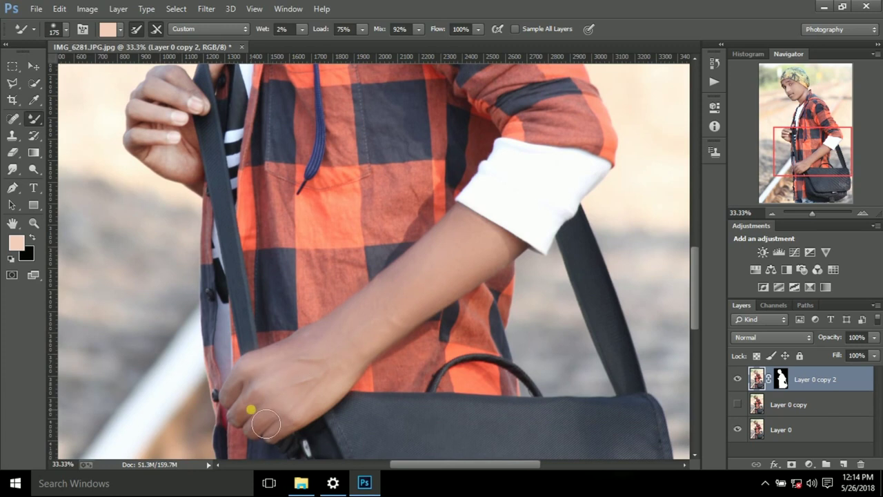
pyautogui.moveTo(266, 425); pyautogui.dragTo(273, 435)
pyautogui.press('[')
pyautogui.press('[')
pyautogui.press('[')
pyautogui.scroll(1, 273, 435)
pyautogui.click(436, 185)
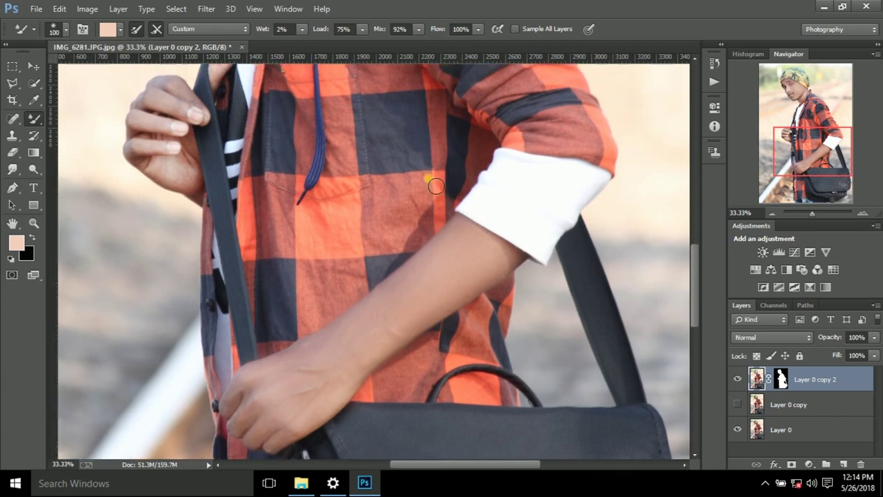
pyautogui.scroll(3, 205, 173)
pyautogui.moveTo(205, 173)
pyautogui.mouseDown()
pyautogui.moveTo(164, 156)
pyautogui.moveTo(187, 184)
pyautogui.moveTo(131, 193)
pyautogui.moveTo(170, 227)
pyautogui.moveTo(128, 191)
pyautogui.moveTo(182, 147)
pyautogui.moveTo(197, 148)
pyautogui.mouseUp()
pyautogui.scroll(-1, 202, 237)
pyautogui.scroll(-3, 477, 274)
# Open the Camera Raw Filter and nudge the white-balance Temperature slider.
pyautogui.press(']')
pyautogui.press(']')
pyautogui.press(']')
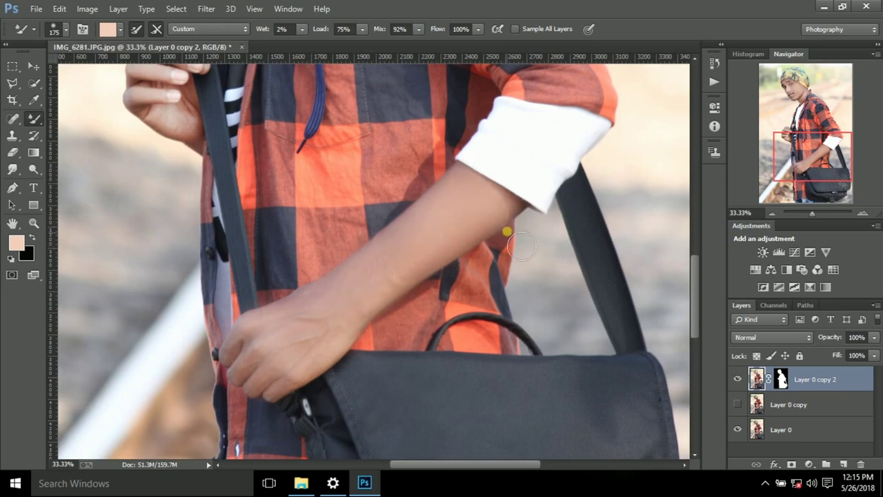
pyautogui.scroll(10, 483, 234)
pyautogui.scroll(2, 386, 221)
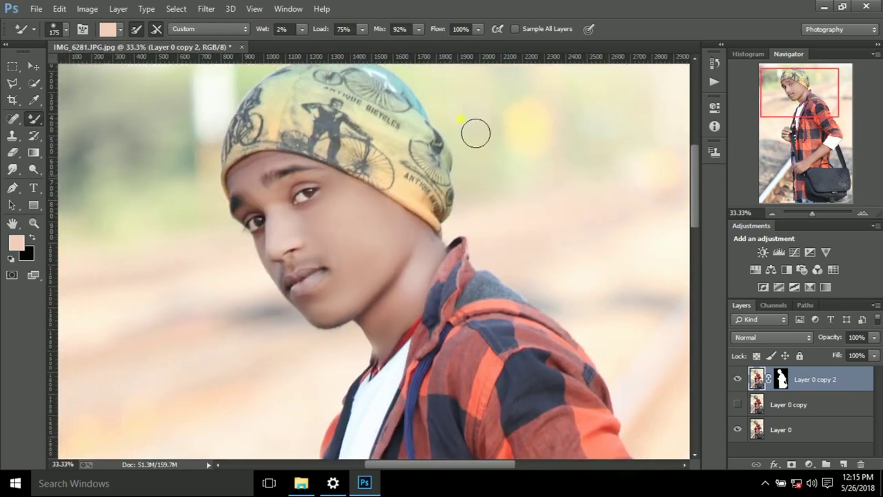
pyautogui.click(207, 8)
pyautogui.click(262, 83)
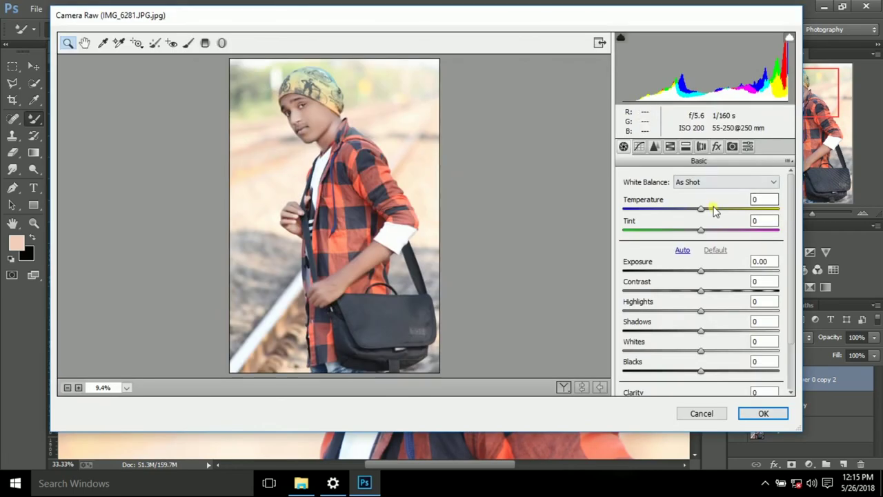
pyautogui.moveTo(711, 207)
pyautogui.mouseDown()
pyautogui.moveTo(695, 209)
pyautogui.moveTo(714, 209)
pyautogui.mouseUp()
# In HSL/Grayscale, shift Oranges hue, lower Reds saturation, raise Reds and Oranges luminance, and apply.
pyautogui.click(670, 146)
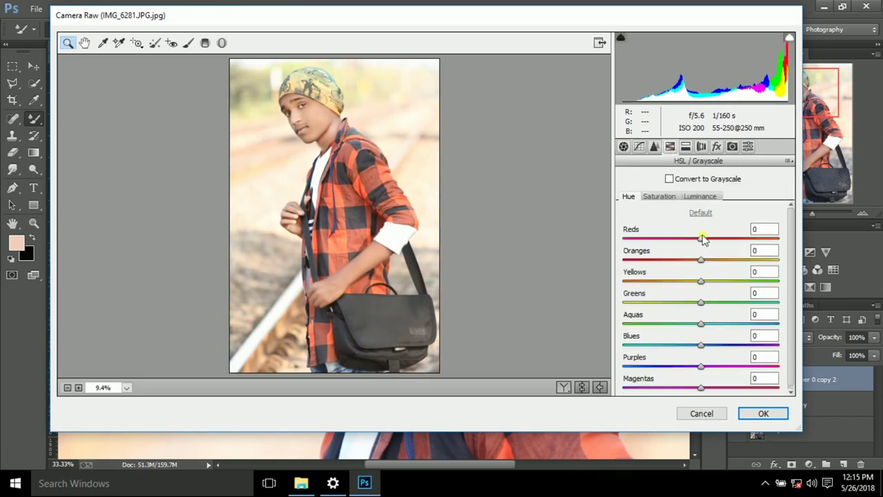
pyautogui.moveTo(701, 241)
pyautogui.mouseDown()
pyautogui.moveTo(678, 237)
pyautogui.moveTo(701, 240)
pyautogui.moveTo(680, 263)
pyautogui.moveTo(709, 258)
pyautogui.moveTo(706, 239)
pyautogui.moveTo(693, 238)
pyautogui.moveTo(713, 239)
pyautogui.moveTo(684, 239)
pyautogui.moveTo(702, 256)
pyautogui.moveTo(683, 262)
pyautogui.mouseUp()
pyautogui.click(661, 197)
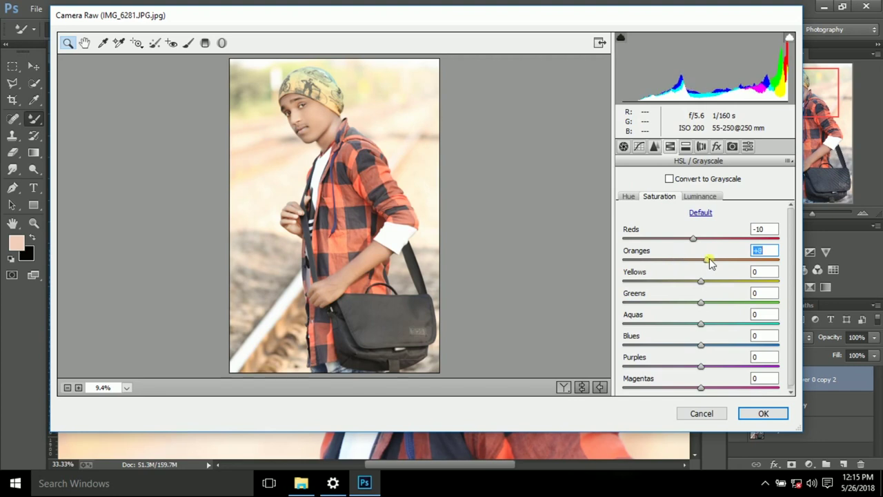
pyautogui.click(701, 197)
pyautogui.moveTo(701, 239)
pyautogui.mouseDown()
pyautogui.moveTo(723, 239)
pyautogui.moveTo(721, 260)
pyautogui.moveTo(737, 260)
pyautogui.moveTo(718, 240)
pyautogui.mouseUp()
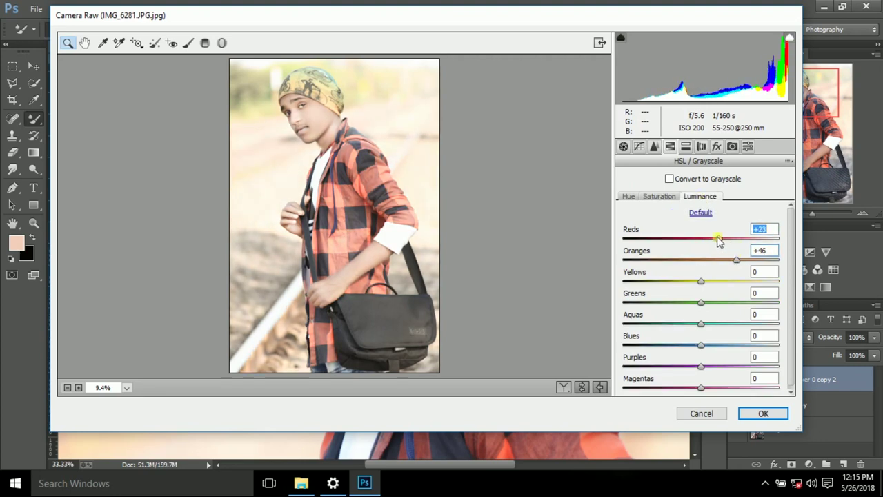
pyautogui.click(737, 260)
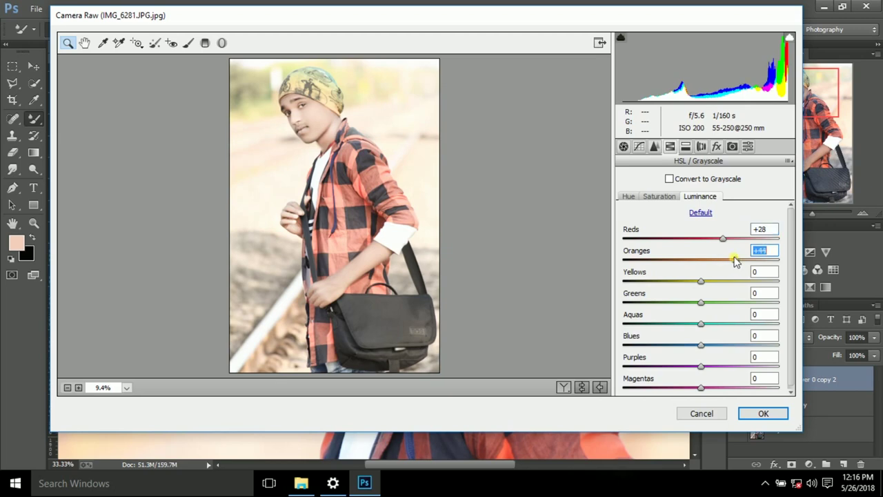
pyautogui.click(763, 413)
pyautogui.click(773, 212)
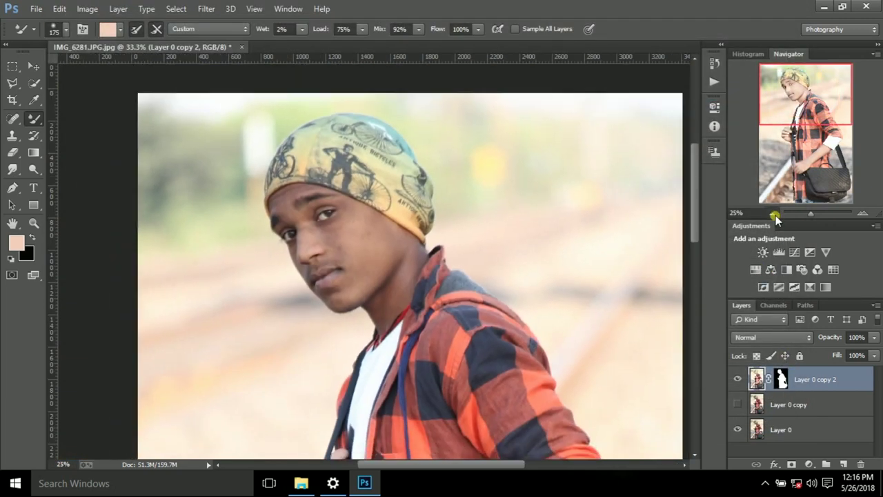
# Place the jeep-under-a-bridge photo into the poster and scale it to fill the canvas.
pyautogui.click(773, 213)
pyautogui.click(864, 213)
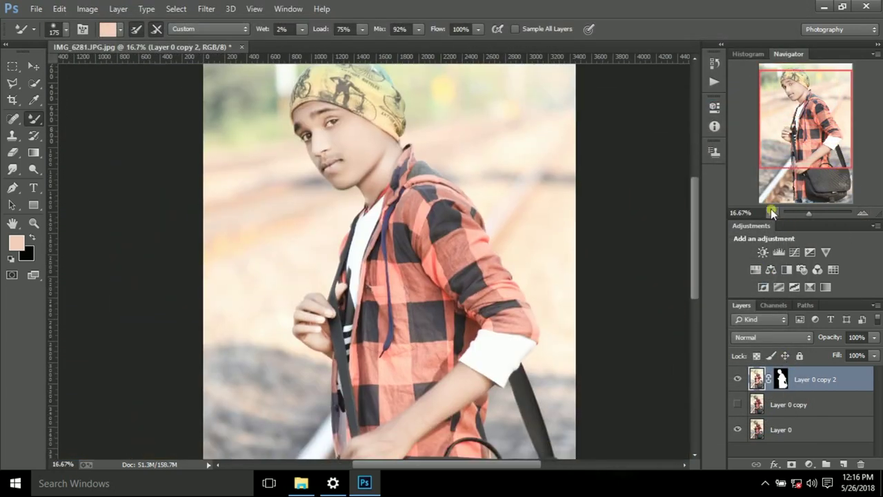
pyautogui.click(773, 212)
pyautogui.click(865, 213)
pyautogui.click(773, 212)
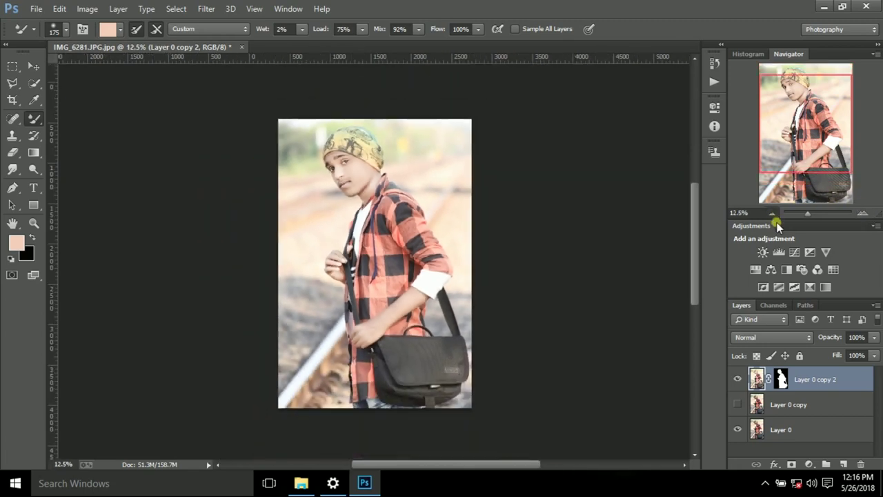
pyautogui.click(36, 8)
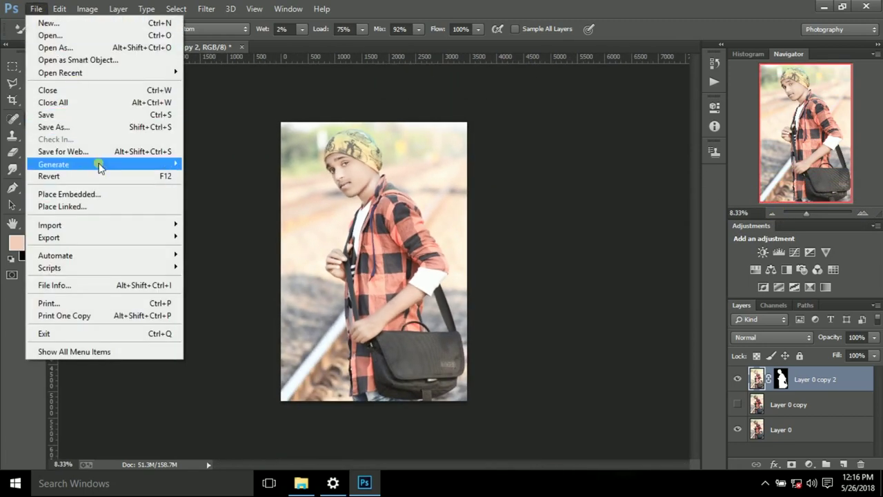
pyautogui.click(89, 206)
pyautogui.moveTo(289, 126); pyautogui.dragTo(282, 123)
pyautogui.moveTo(404, 303); pyautogui.dragTo(467, 400)
pyautogui.press('Return')
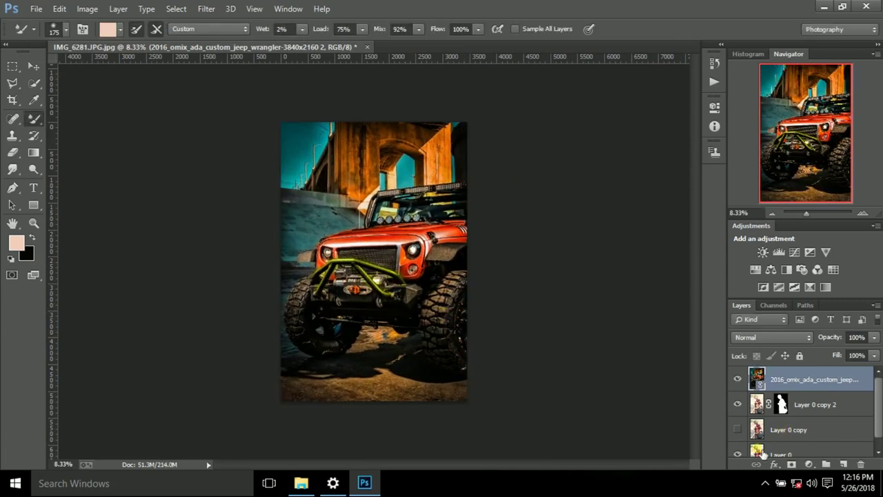
# Stack the man's cutout above the jeep, nudge it slightly left, and duplicate the layer.
pyautogui.moveTo(807, 407); pyautogui.dragTo(762, 379)
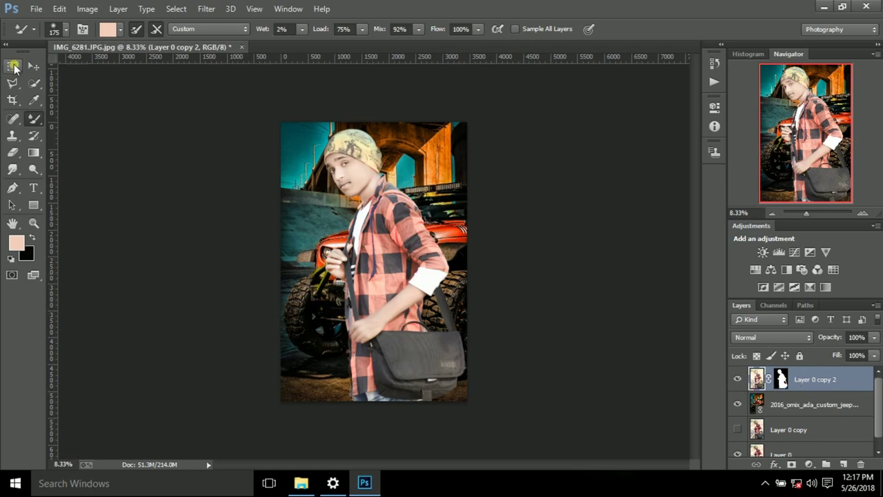
pyautogui.click(34, 66)
pyautogui.click(387, 276)
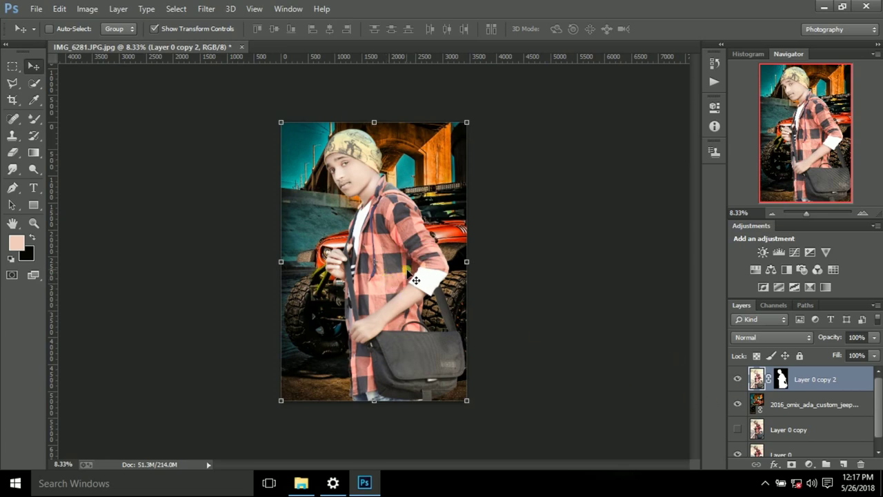
pyautogui.moveTo(387, 275); pyautogui.dragTo(389, 271)
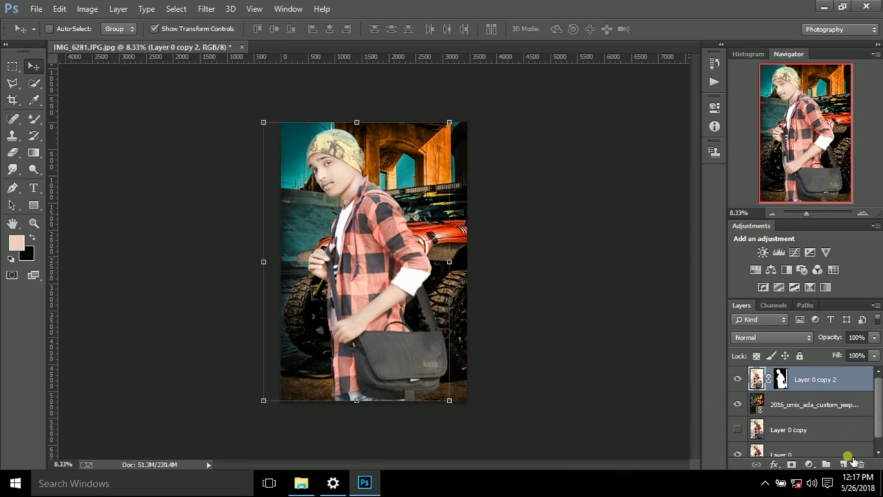
pyautogui.moveTo(847, 381); pyautogui.dragTo(849, 464)
pyautogui.hotkey('ctrl', '+')
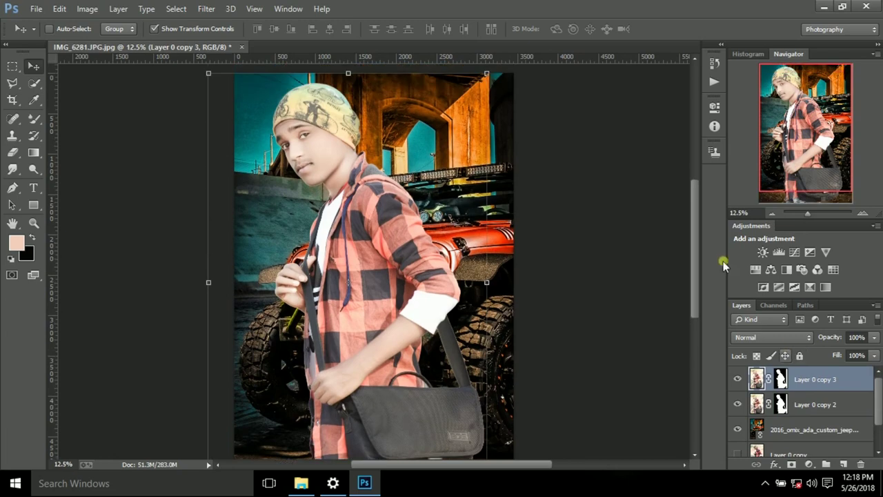
# Hide Layer 0 copy 2, then in Camera Raw cool the temperature and shift the Reds and Oranges hues.
pyautogui.click(737, 404)
pyautogui.click(206, 9)
pyautogui.click(253, 61)
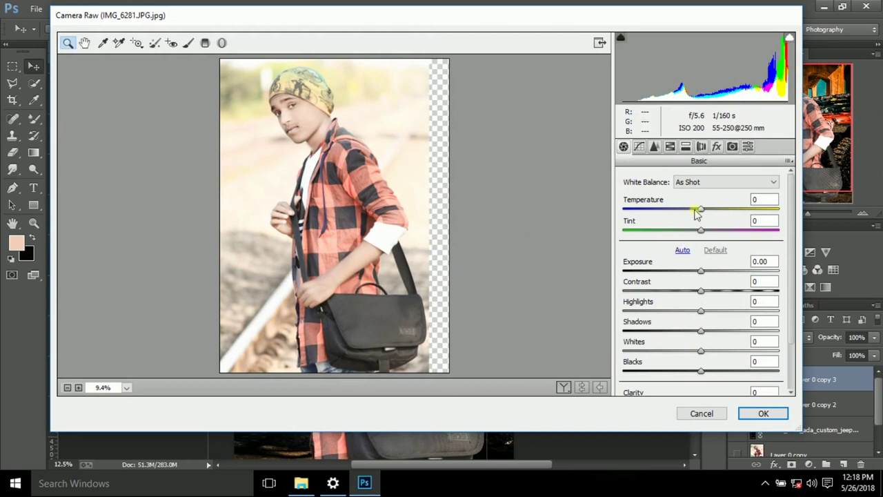
pyautogui.moveTo(704, 213); pyautogui.dragTo(697, 214)
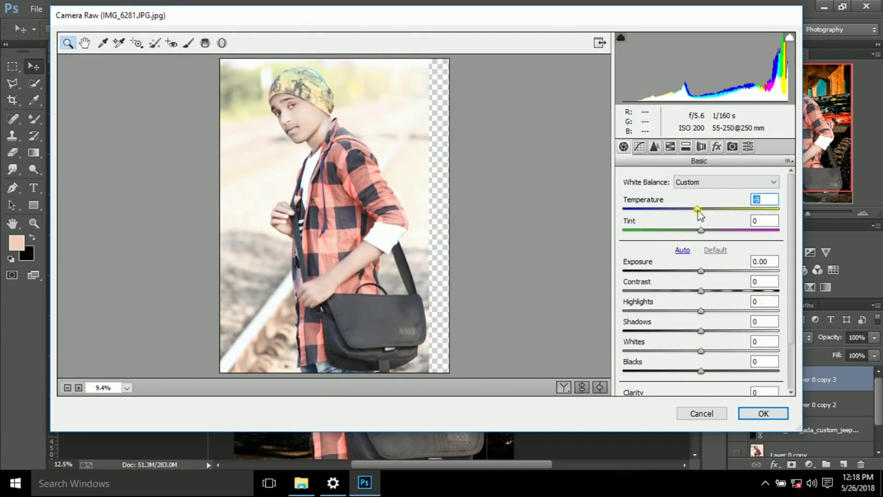
pyautogui.click(670, 146)
pyautogui.click(628, 196)
pyautogui.moveTo(700, 236); pyautogui.dragTo(634, 245)
pyautogui.moveTo(701, 256); pyautogui.dragTo(653, 256)
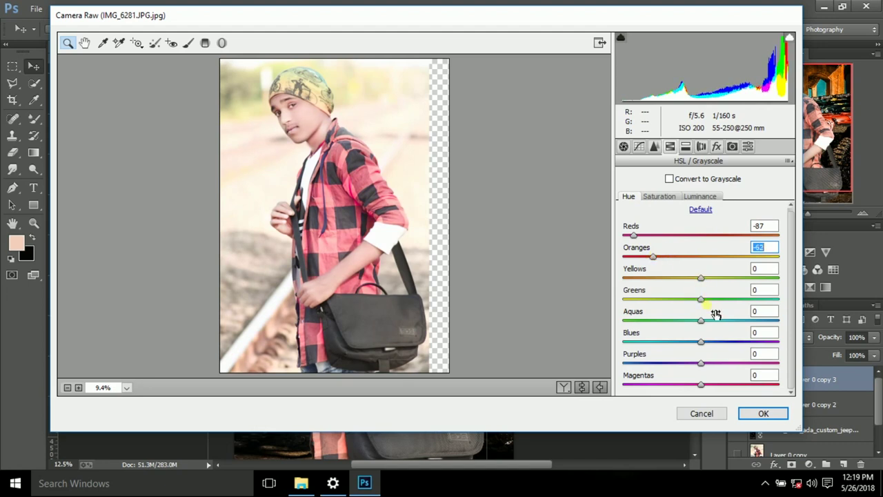
# Boost the Reds saturation and darken the Blues and Aquas luminance.
pyautogui.click(716, 363)
pyautogui.click(659, 196)
pyautogui.moveTo(701, 238)
pyautogui.mouseDown()
pyautogui.moveTo(723, 238)
pyautogui.moveTo(731, 259)
pyautogui.moveTo(687, 238)
pyautogui.moveTo(713, 259)
pyautogui.moveTo(674, 258)
pyautogui.mouseUp()
pyautogui.click(701, 196)
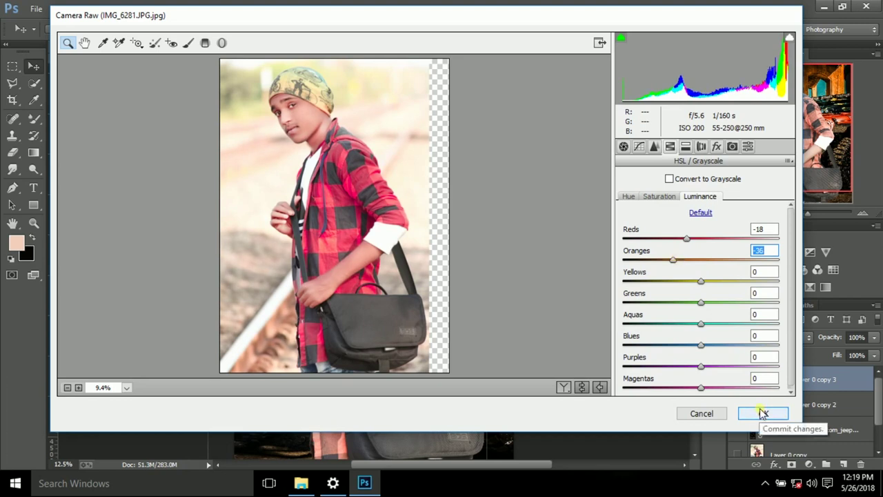
pyautogui.moveTo(701, 345)
pyautogui.mouseDown()
pyautogui.moveTo(734, 345)
pyautogui.moveTo(639, 345)
pyautogui.mouseUp()
pyautogui.moveTo(701, 323); pyautogui.dragTo(668, 326)
# Shift the Blues hue toward aqua, rebalance Blues/Aquas luminance, desaturate Aquas, and apply the grade.
pyautogui.click(664, 196)
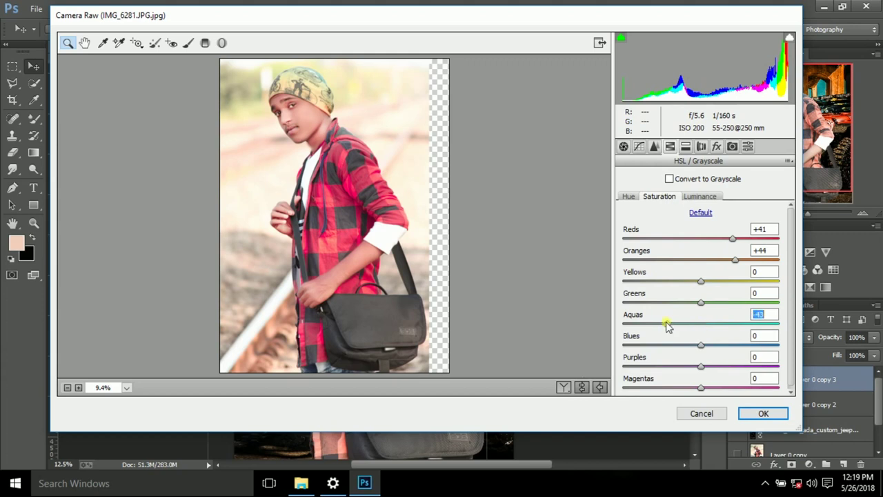
pyautogui.click(701, 344)
pyautogui.click(628, 196)
pyautogui.moveTo(701, 341)
pyautogui.mouseDown()
pyautogui.moveTo(664, 341)
pyautogui.moveTo(663, 321)
pyautogui.moveTo(746, 323)
pyautogui.moveTo(732, 324)
pyautogui.mouseUp()
pyautogui.click(700, 196)
pyautogui.click(689, 345)
pyautogui.moveTo(689, 345); pyautogui.dragTo(706, 345)
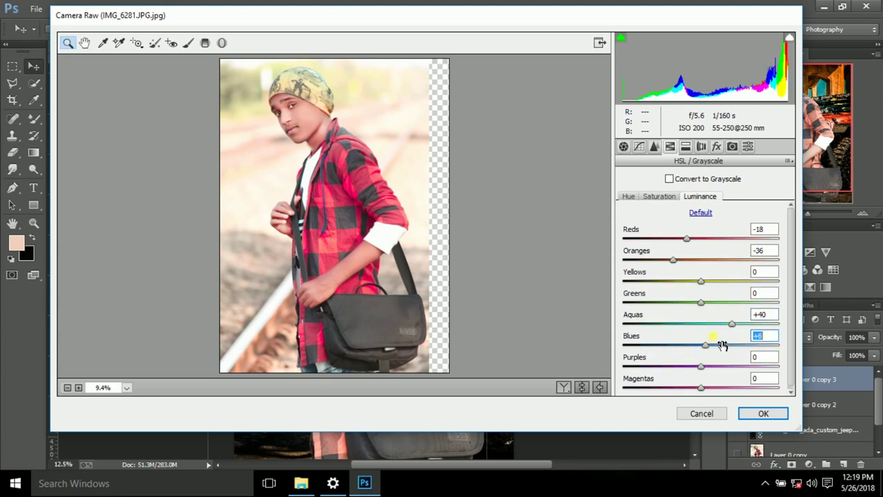
pyautogui.click(659, 196)
pyautogui.moveTo(679, 329); pyautogui.dragTo(664, 324)
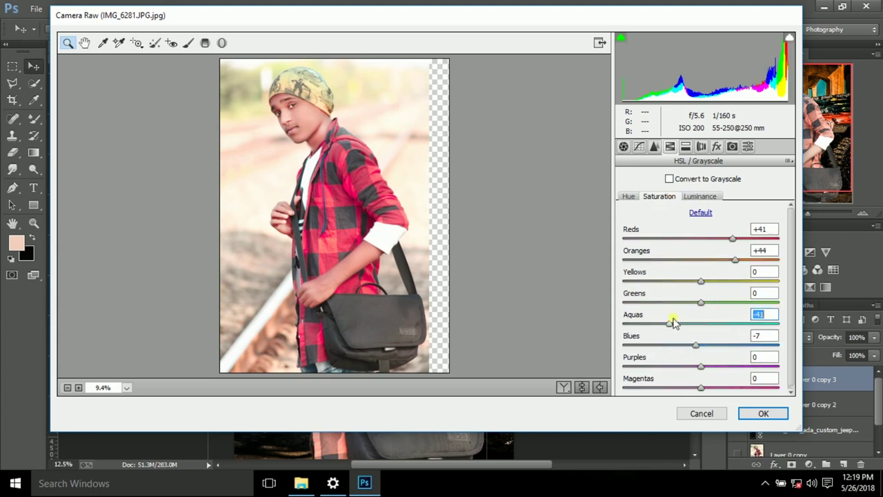
pyautogui.click(762, 414)
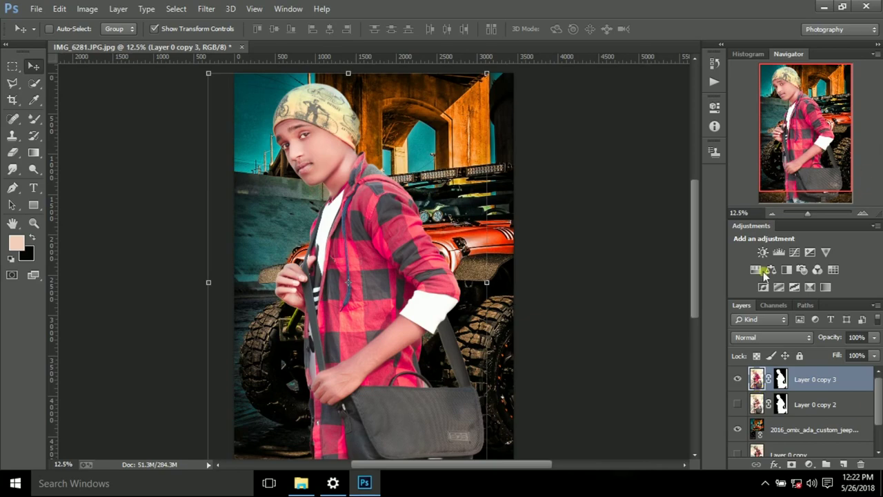
# Make Layer 0 copy 2 visible again beneath the graded copy.
pyautogui.click(738, 404)
# Zoom in on the man's face and set up the Eraser with a sized brush and low opacity.
pyautogui.click(863, 213)
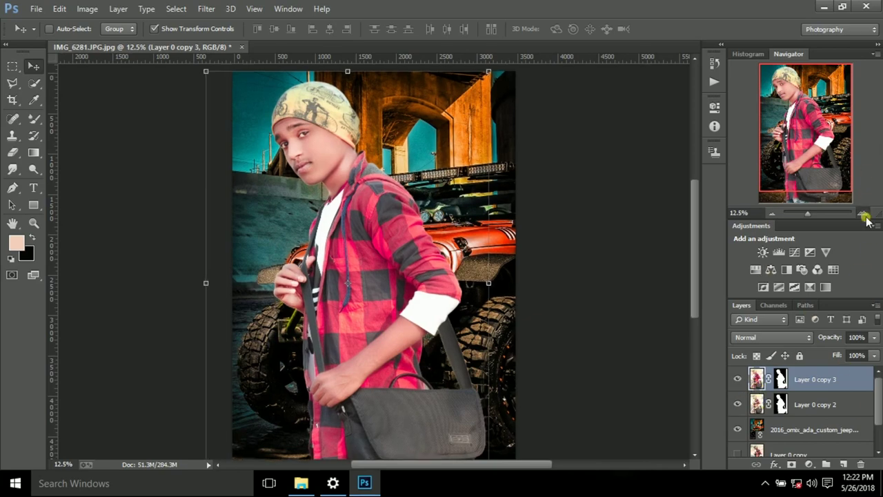
pyautogui.click(864, 213)
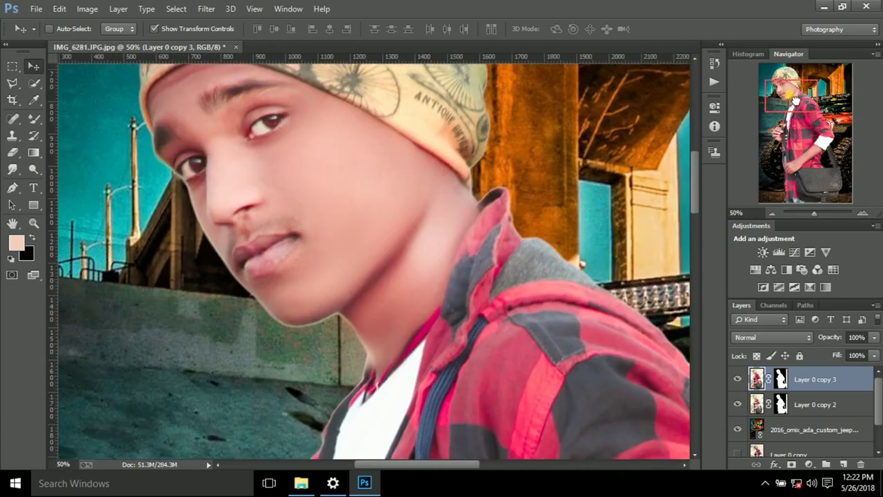
pyautogui.moveTo(814, 127); pyautogui.dragTo(791, 95)
pyautogui.click(14, 150)
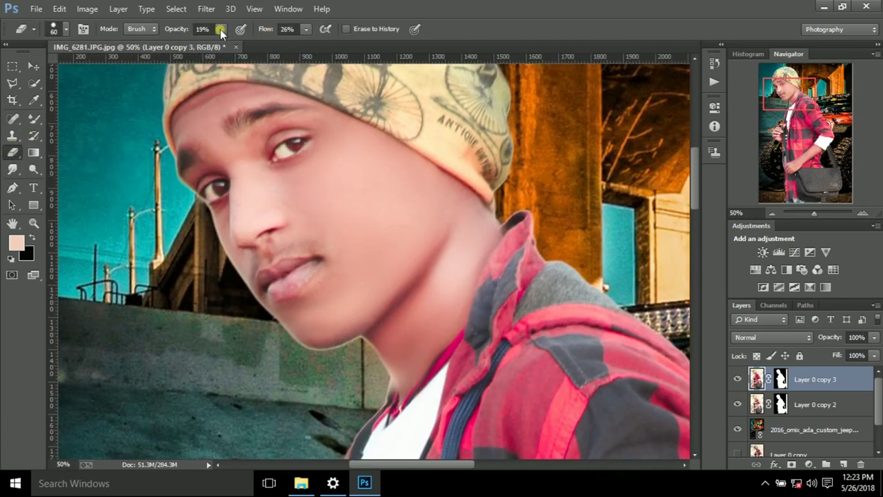
pyautogui.press(']')
pyautogui.press(']')
pyautogui.press(']')
pyautogui.press(']')
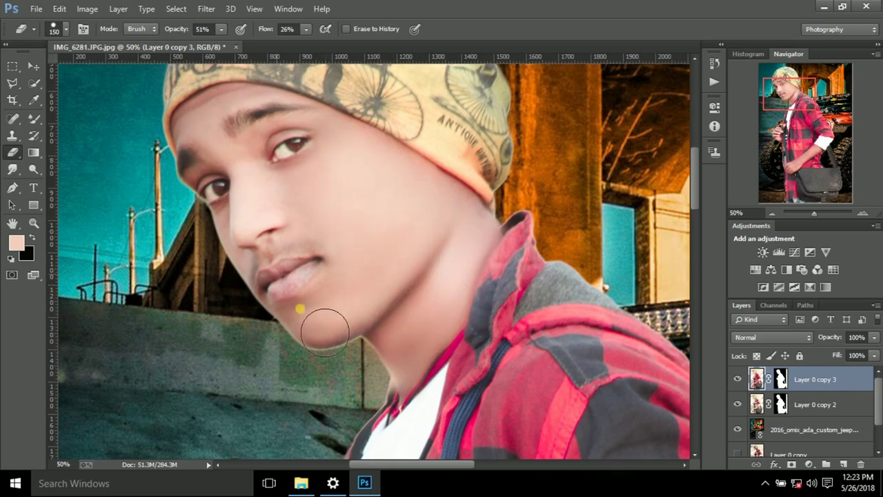
pyautogui.scroll(-5, 359, 168)
pyautogui.scroll(-5, 324, 228)
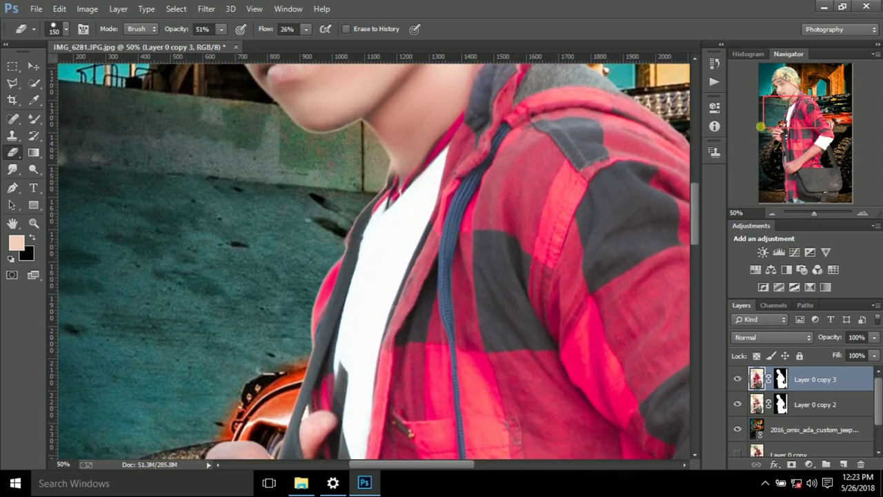
pyautogui.scroll(-4, 290, 290)
pyautogui.press('[')
pyautogui.press('[')
pyautogui.press('[')
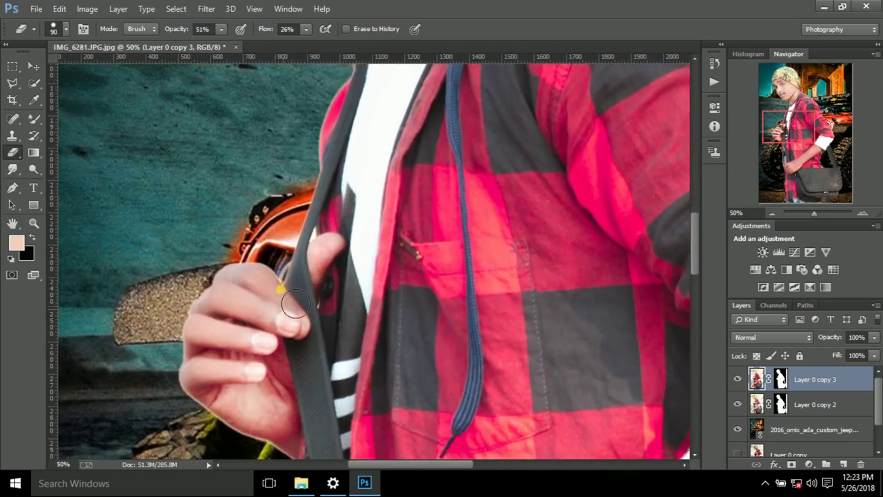
pyautogui.scroll(-2, 235, 408)
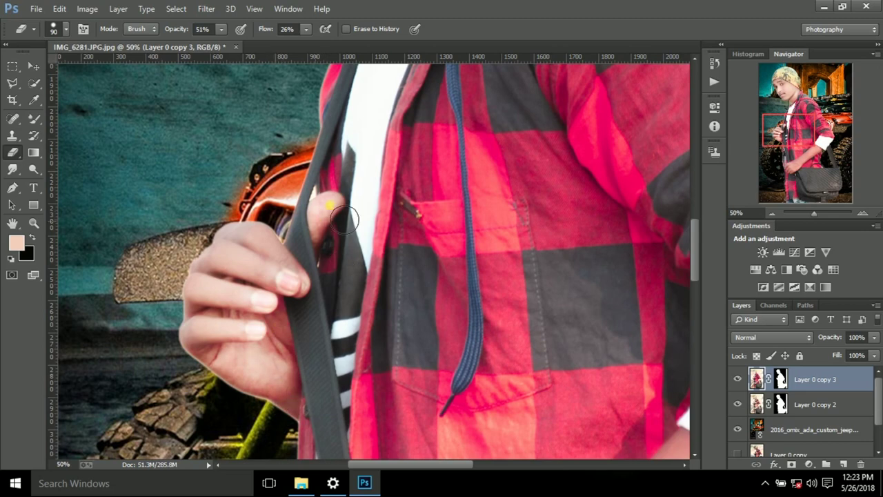
pyautogui.scroll(-2, 262, 397)
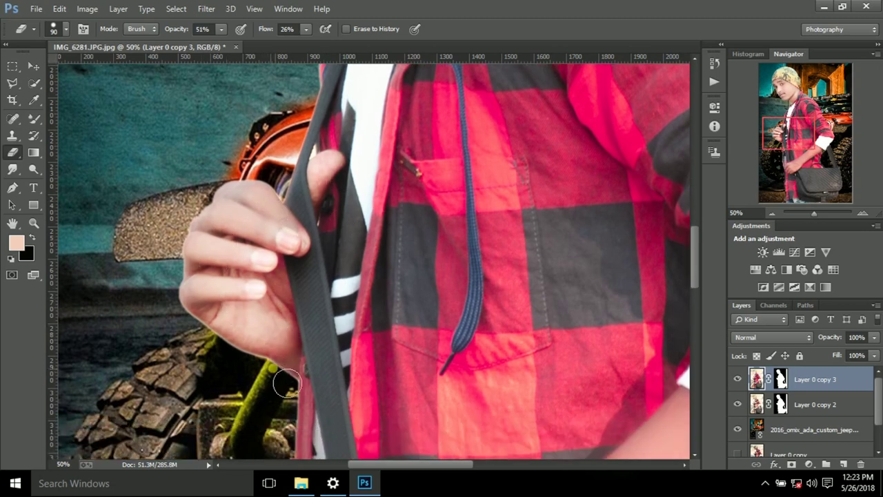
pyautogui.scroll(-2, 670, 212)
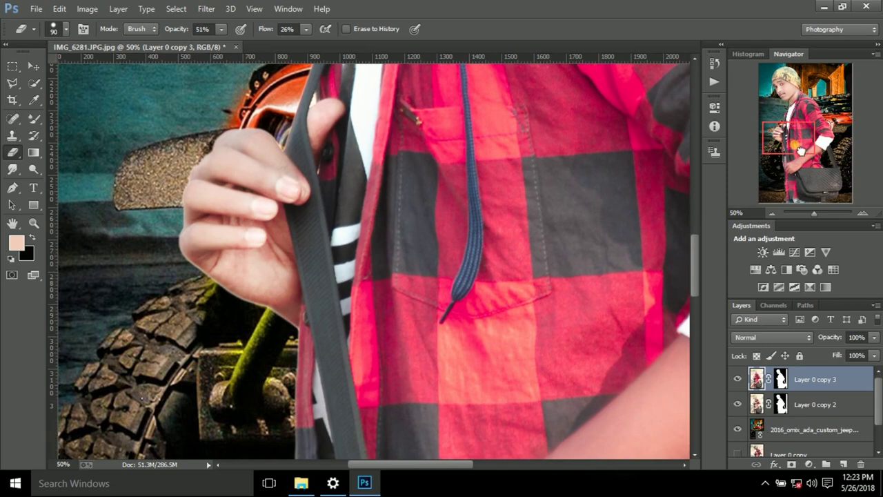
pyautogui.scroll(-5, 529, 280)
pyautogui.hscroll(10, 529, 279)
pyautogui.scroll(-1, 510, 270)
pyautogui.scroll(-1, 509, 256)
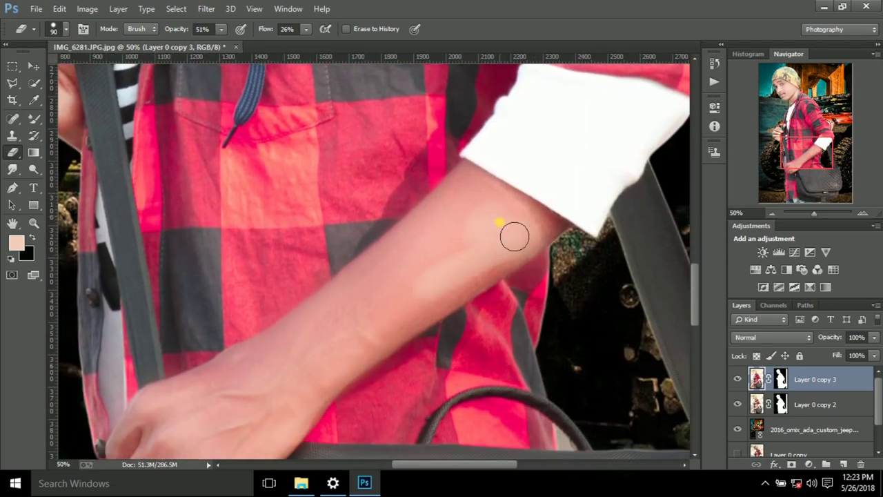
pyautogui.click(220, 29)
pyautogui.press(']')
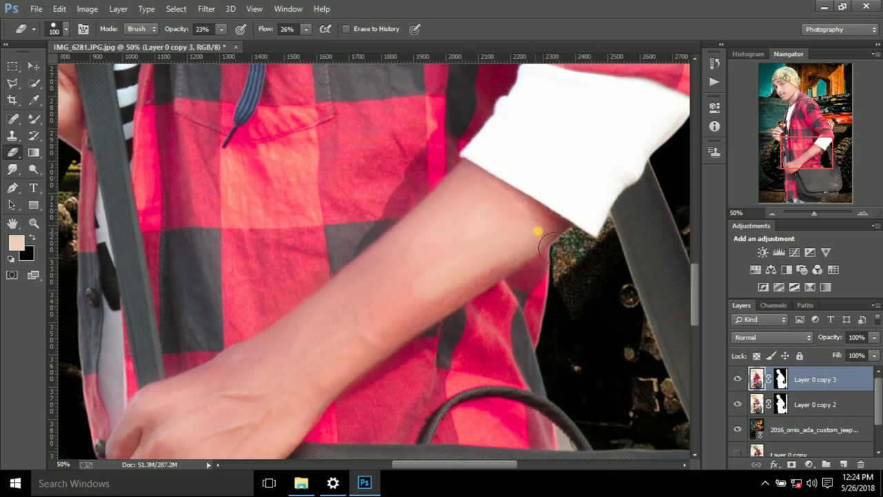
pyautogui.scroll(-1, 441, 300)
# Softly erase the graded copy over the forearm and down to the knuckles to reveal natural skin.
pyautogui.moveTo(431, 300)
pyautogui.mouseDown()
pyautogui.moveTo(516, 237)
pyautogui.moveTo(368, 292)
pyautogui.moveTo(353, 280)
pyautogui.moveTo(353, 339)
pyautogui.mouseUp()
pyautogui.press(']')
pyautogui.press(']')
pyautogui.moveTo(501, 215)
pyautogui.mouseDown()
pyautogui.moveTo(536, 216)
pyautogui.moveTo(496, 256)
pyautogui.moveTo(486, 185)
pyautogui.mouseUp()
pyautogui.scroll(-2, 382, 317)
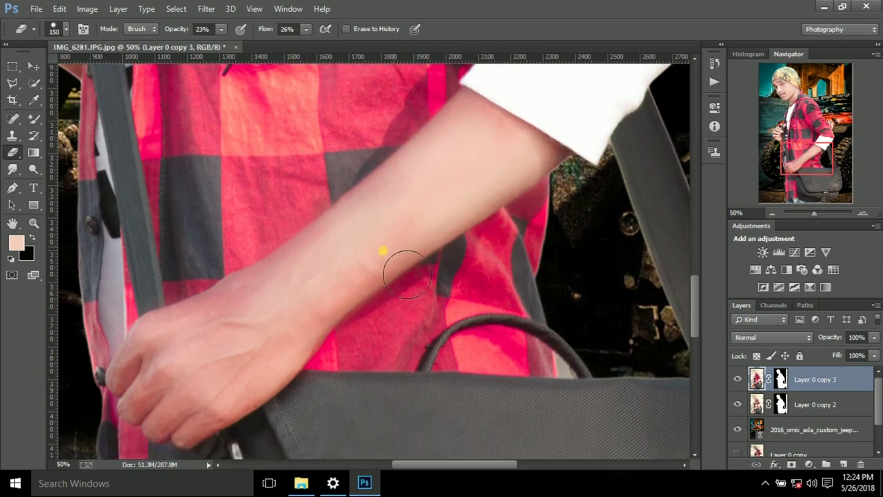
pyautogui.moveTo(159, 424)
pyautogui.mouseDown()
pyautogui.moveTo(264, 399)
pyautogui.moveTo(373, 290)
pyautogui.moveTo(235, 421)
pyautogui.moveTo(194, 442)
pyautogui.moveTo(207, 364)
pyautogui.moveTo(269, 316)
pyautogui.moveTo(190, 367)
pyautogui.moveTo(187, 414)
pyautogui.moveTo(250, 422)
pyautogui.moveTo(201, 442)
pyautogui.mouseUp()
pyautogui.scroll(1, 365, 304)
pyautogui.moveTo(419, 274)
pyautogui.mouseDown()
pyautogui.moveTo(375, 278)
pyautogui.moveTo(481, 203)
pyautogui.moveTo(535, 206)
pyautogui.moveTo(517, 194)
pyautogui.moveTo(205, 386)
pyautogui.moveTo(257, 380)
pyautogui.moveTo(271, 407)
pyautogui.moveTo(301, 384)
pyautogui.moveTo(181, 431)
pyautogui.moveTo(158, 404)
pyautogui.moveTo(185, 343)
pyautogui.moveTo(360, 277)
pyautogui.moveTo(437, 228)
pyautogui.moveTo(543, 187)
pyautogui.moveTo(321, 306)
pyautogui.moveTo(340, 366)
pyautogui.moveTo(237, 444)
pyautogui.moveTo(518, 201)
pyautogui.mouseUp()
pyautogui.scroll(-1, 205, 387)
pyautogui.scroll(1, 360, 276)
pyautogui.click(773, 213)
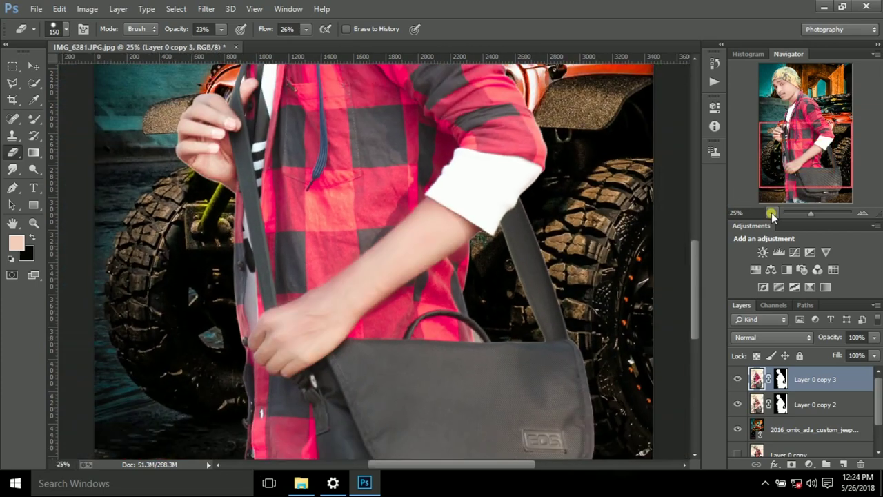
# Fit the poster in view, select the jeep background layer, and open the Camera Raw Filter on it.
pyautogui.click(773, 213)
pyautogui.click(772, 213)
pyautogui.click(865, 216)
pyautogui.click(866, 208)
pyautogui.click(774, 214)
pyautogui.click(789, 430)
pyautogui.click(207, 8)
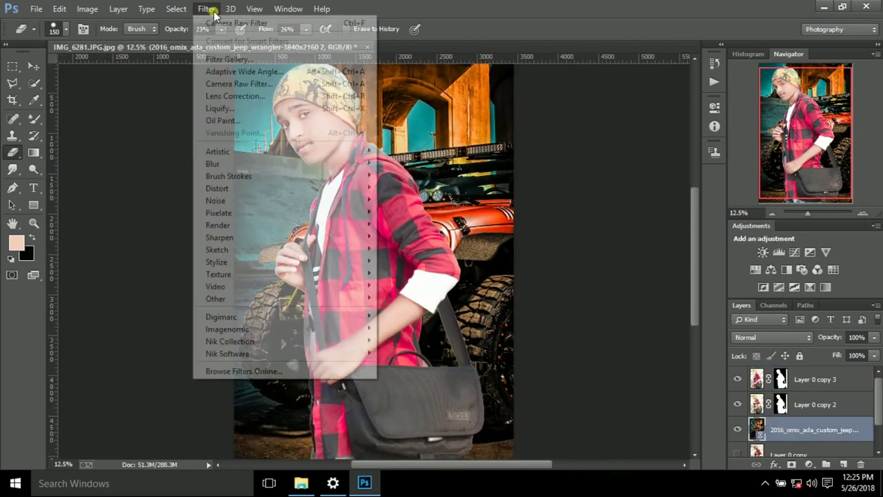
pyautogui.press('Escape')
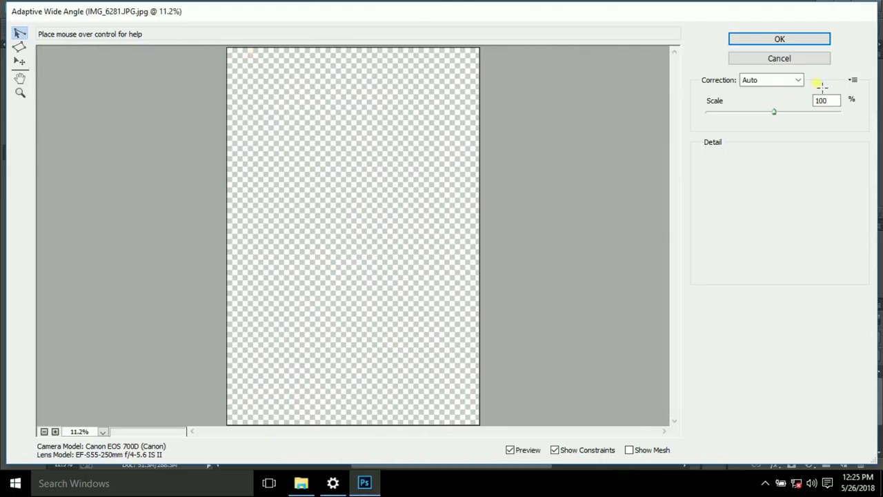
pyautogui.click(801, 57)
pyautogui.click(207, 8)
pyautogui.click(242, 83)
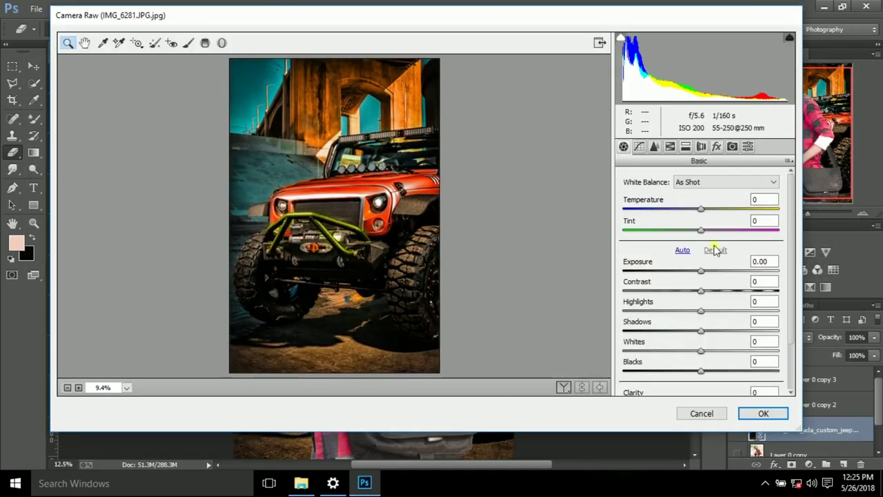
# Set Contrast +10, Highlights +13, Shadows -3, Whites +16, Clarity +30, Vibrance +23 and apply.
pyautogui.click(702, 209)
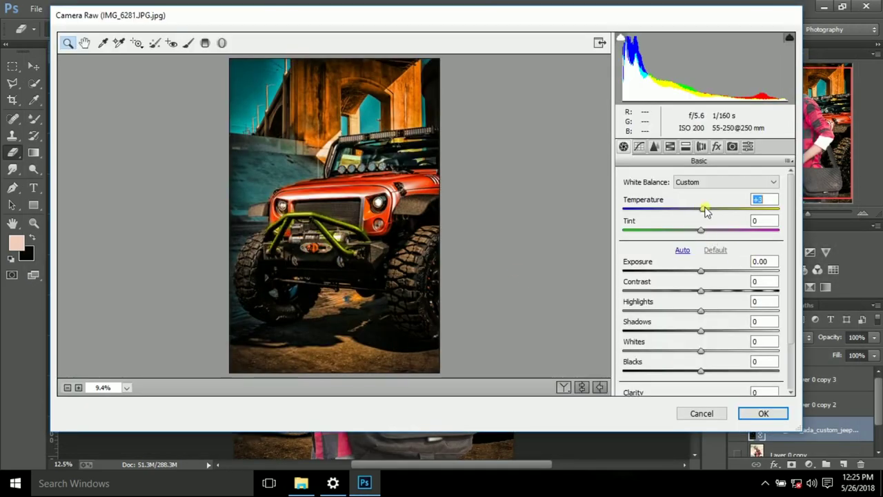
pyautogui.scroll(-3, 701, 247)
pyautogui.moveTo(701, 210)
pyautogui.mouseDown()
pyautogui.moveTo(711, 252)
pyautogui.moveTo(698, 270)
pyautogui.moveTo(711, 294)
pyautogui.mouseUp()
pyautogui.doubleClick(696, 211)
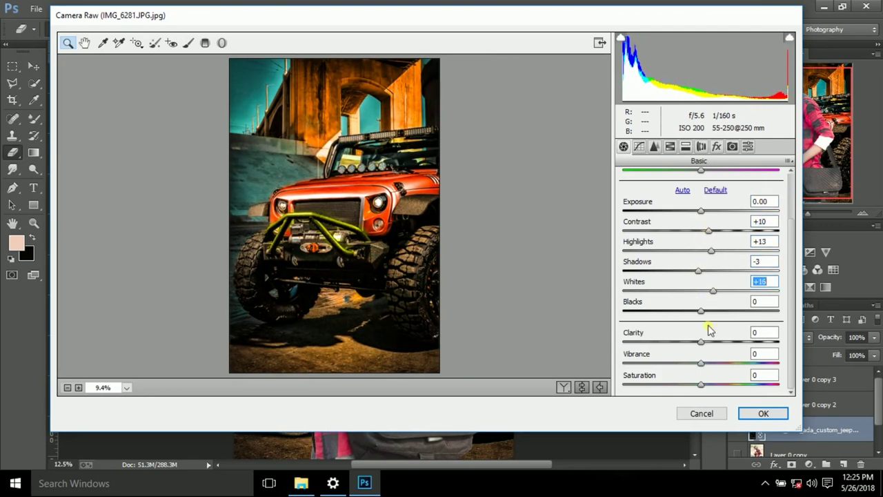
pyautogui.moveTo(700, 342)
pyautogui.mouseDown()
pyautogui.moveTo(725, 343)
pyautogui.moveTo(704, 385)
pyautogui.mouseUp()
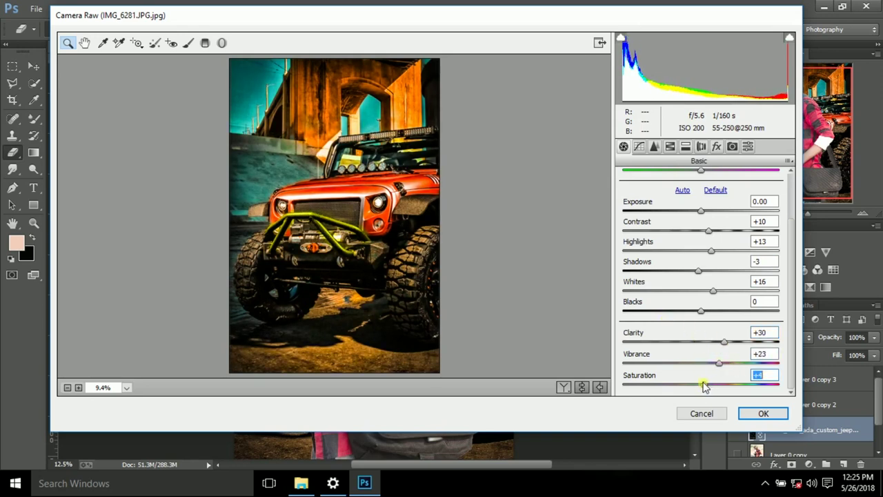
pyautogui.click(761, 413)
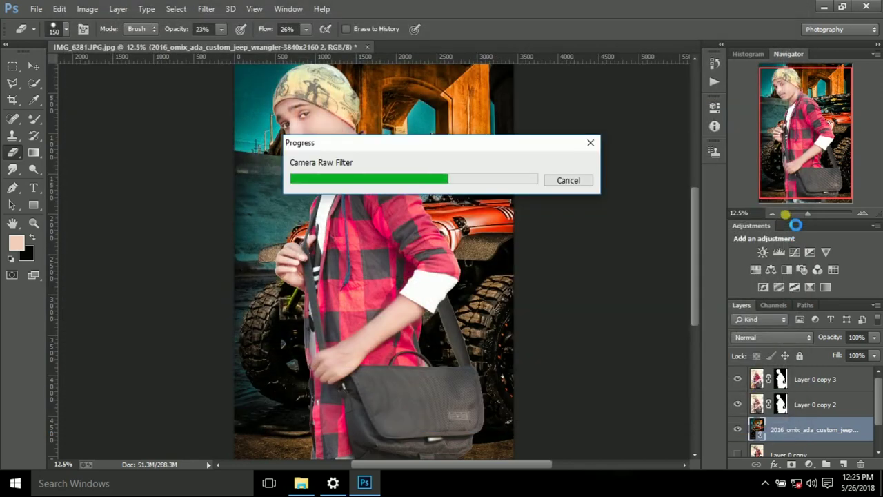
pyautogui.click(772, 214)
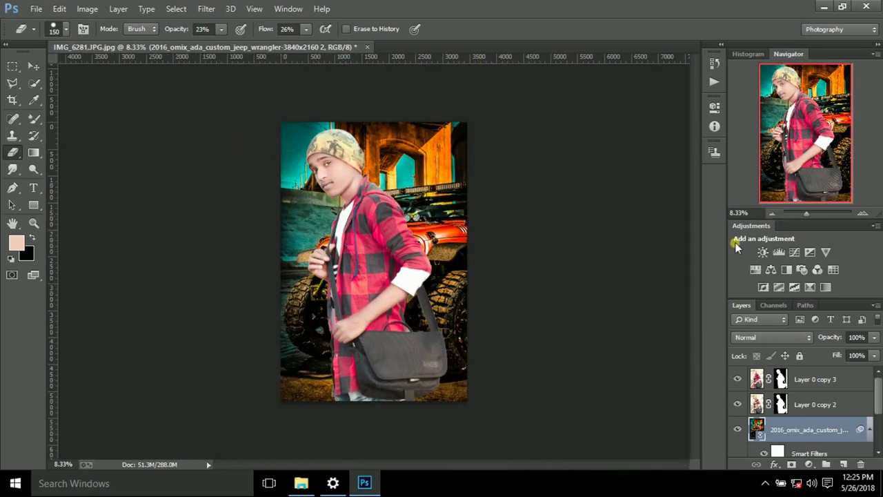
# Rasterize the jeep smart-object layer to bake in its Camera Raw filter and pick the Rectangular Marquee tool.
pyautogui.click(862, 213)
pyautogui.click(772, 213)
pyautogui.click(366, 199)
pyautogui.click(418, 196)
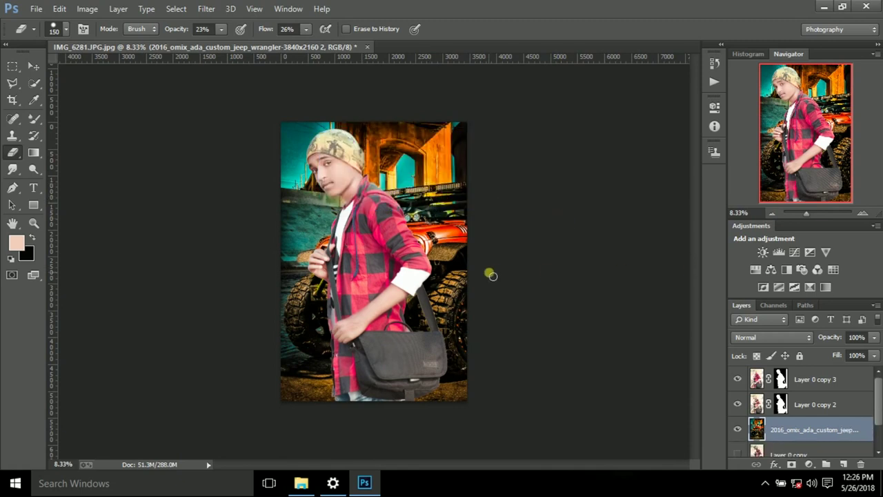
pyautogui.scroll(-1, 784, 430)
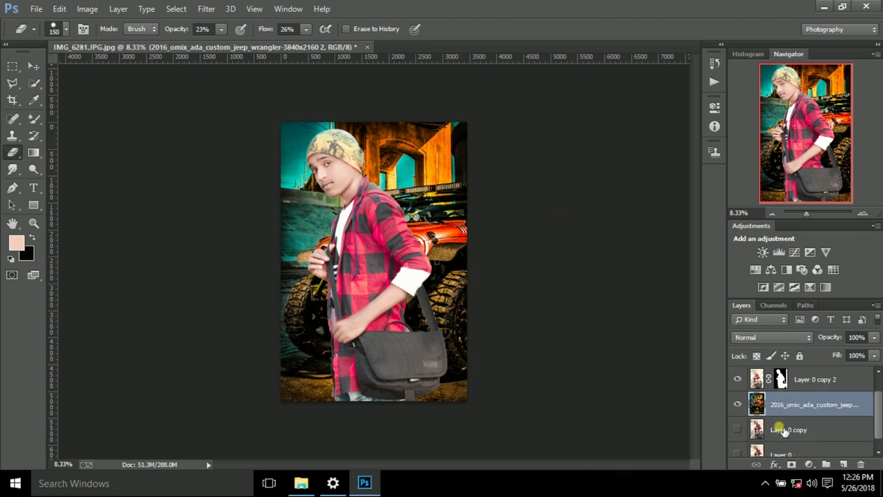
pyautogui.click(12, 66)
pyautogui.click(15, 69)
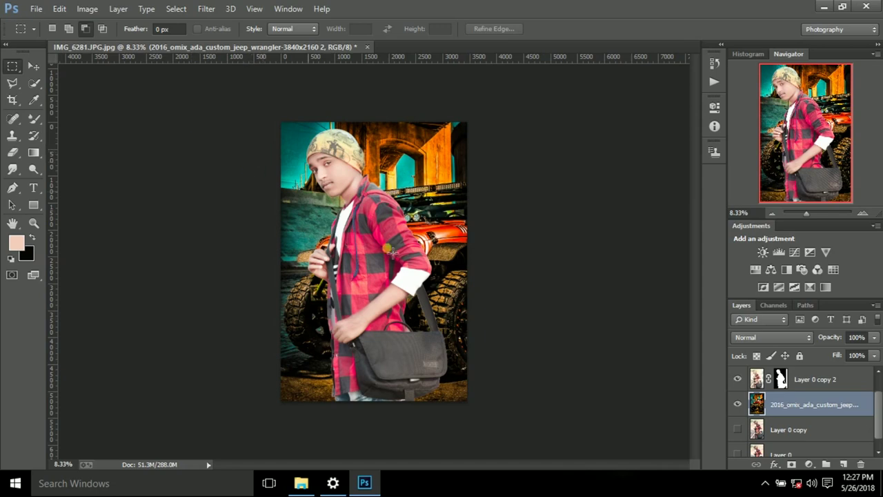
pyautogui.rightClick(800, 382)
# Try merging a masked copy of the man down with its mask applied, then undo it.
pyautogui.click(558, 368)
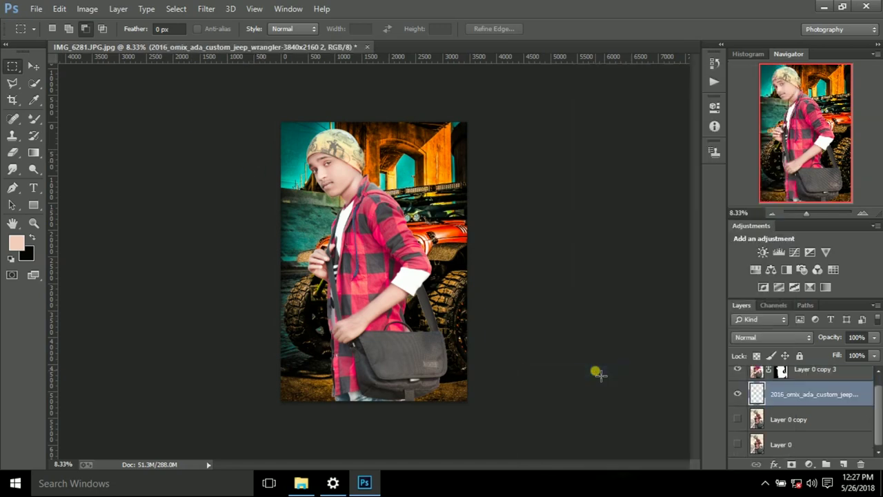
pyautogui.scroll(1, 776, 402)
pyautogui.hotkey('ctrl', 'z')
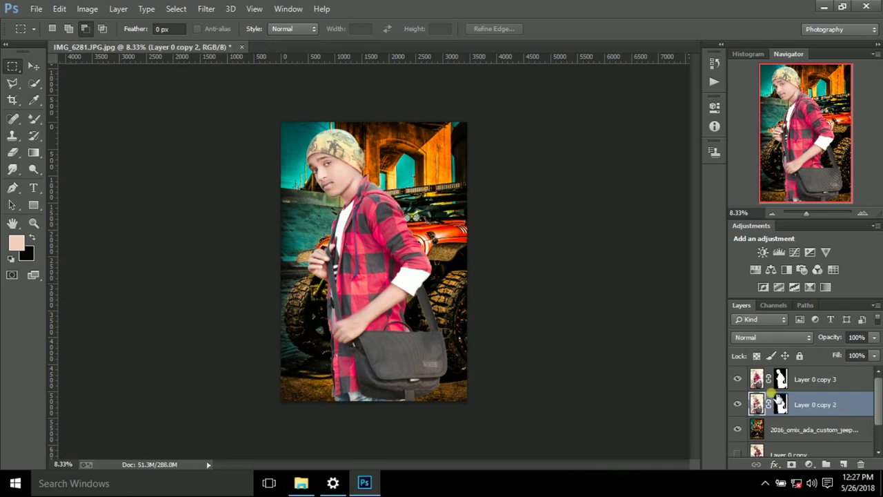
pyautogui.click(803, 381)
pyautogui.rightClick(824, 379)
pyautogui.click(617, 369)
pyautogui.click(392, 197)
pyautogui.hotkey('ctrl', 'z')
pyautogui.scroll(-1, 794, 394)
pyautogui.scroll(2, 794, 394)
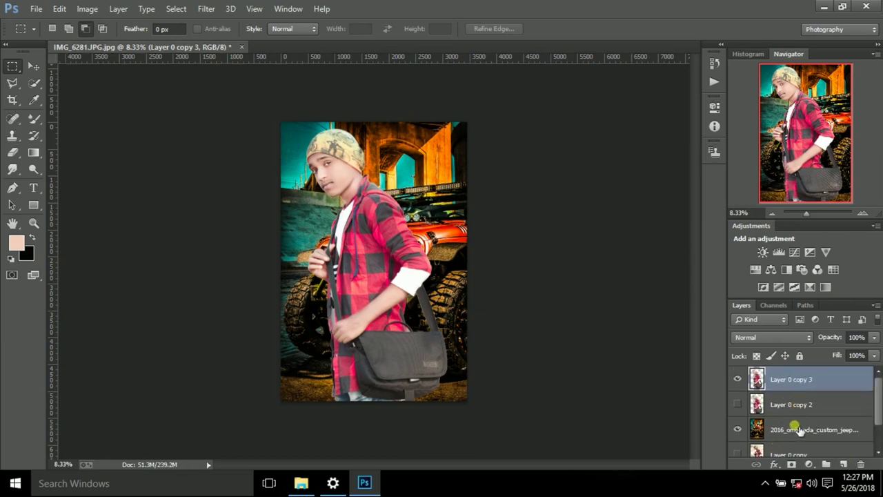
pyautogui.moveTo(789, 425); pyautogui.dragTo(789, 401)
# Try merging Layer 0 copy 3 into the jeep layer and into copy 2, undoing both attempts.
pyautogui.click(791, 382)
pyautogui.rightClick(792, 383)
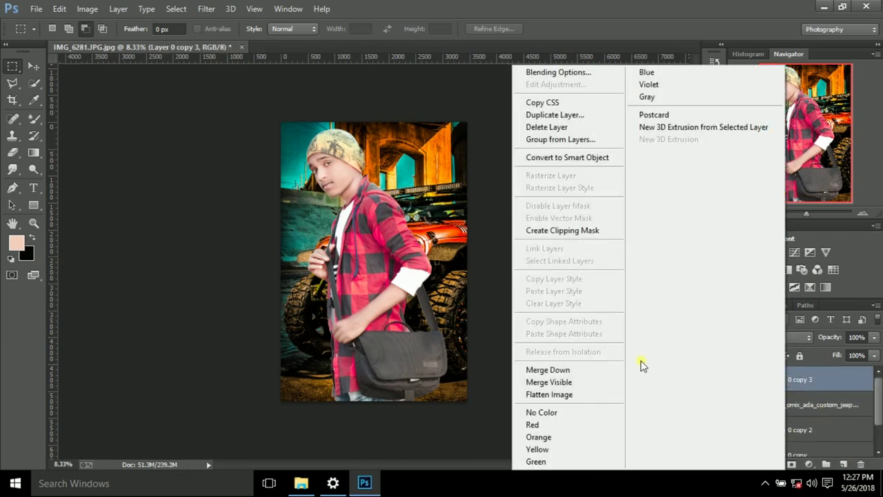
pyautogui.click(584, 371)
pyautogui.click(863, 212)
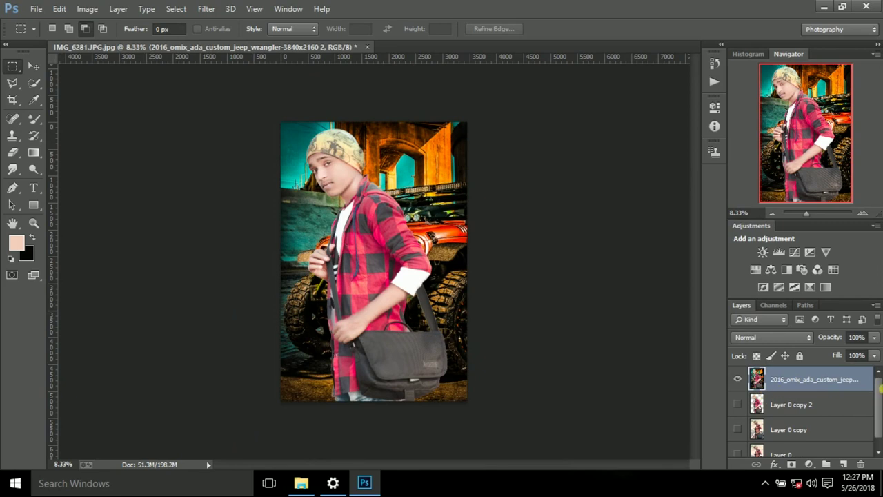
pyautogui.hotkey('ctrl', 'alt', 'z')
pyautogui.hotkey('ctrl', 'alt', 'z')
pyautogui.click(738, 404)
pyautogui.hotkey('ctrl', 'e')
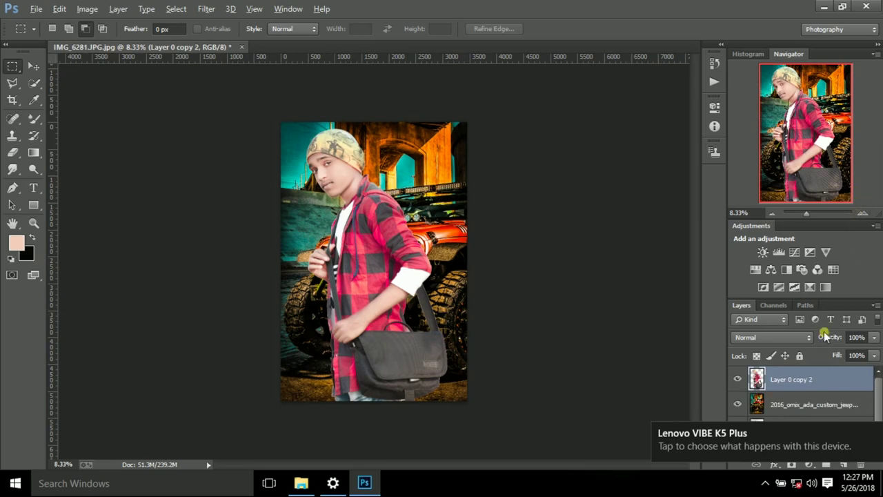
pyautogui.hotkey('ctrl', 'alt', 'z')
# Select Layer 0 copy 3, inspect the face zoomed in, and pick the standard Eraser.
pyautogui.click(759, 405)
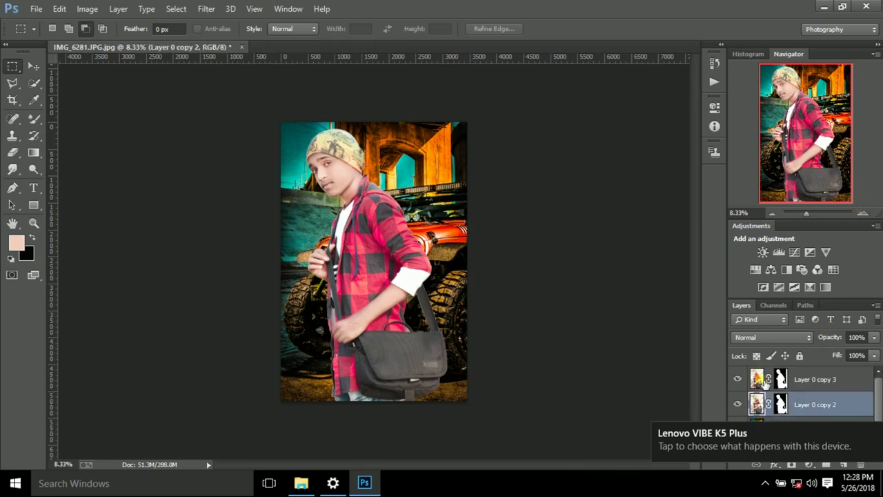
pyautogui.click(766, 381)
pyautogui.click(863, 213)
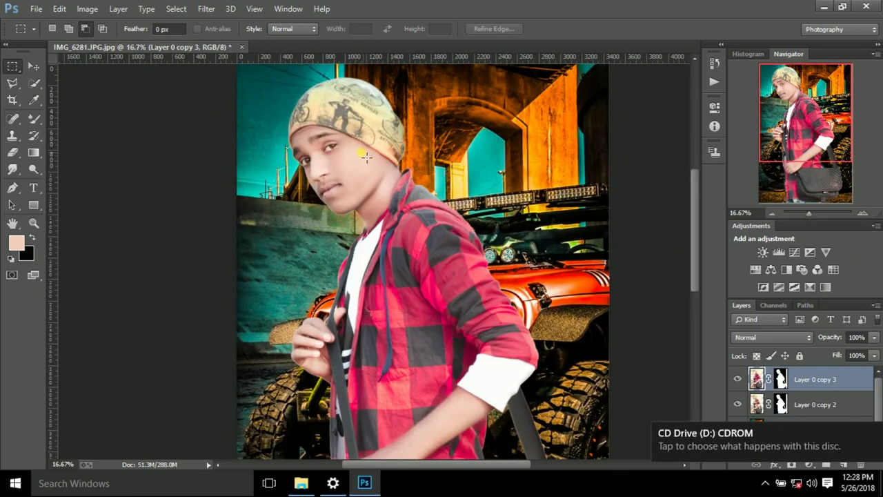
pyautogui.click(12, 154)
pyautogui.click(62, 150)
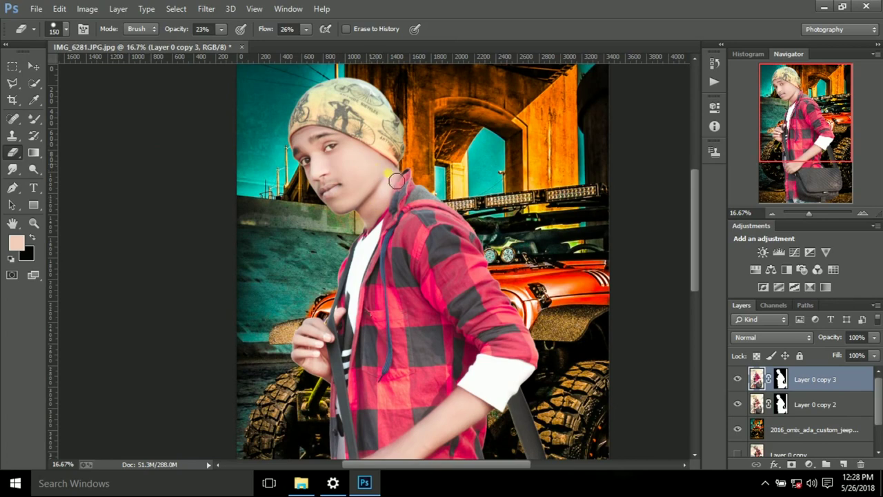
pyautogui.click(772, 214)
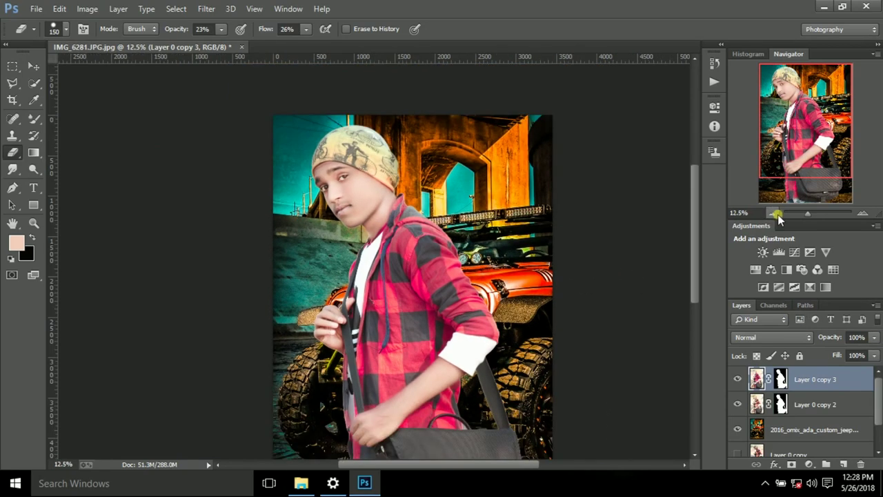
pyautogui.click(772, 213)
# Merge Layer 0 copy 3 into copy 2 applying the mask, then merge copy 2 into the jeep layer.
pyautogui.rightClick(816, 388)
pyautogui.click(573, 374)
pyautogui.click(394, 194)
pyautogui.rightClick(788, 390)
pyautogui.click(621, 372)
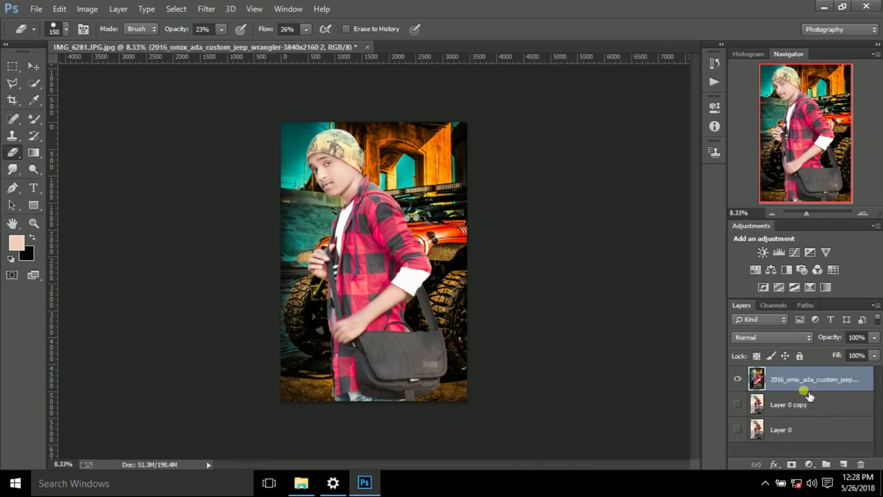
pyautogui.click(207, 9)
# In Camera Raw on the composite, set Temperature -14, Exposure +0.35 and Contrast +13.
pyautogui.click(243, 86)
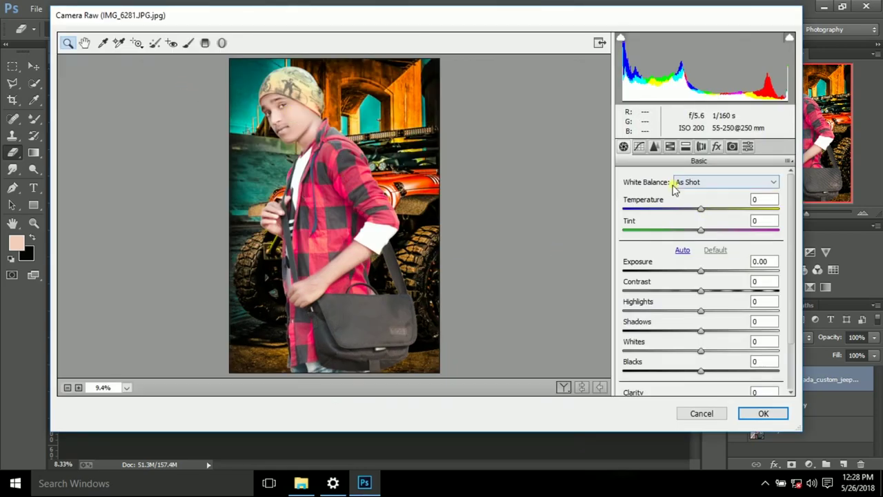
pyautogui.moveTo(700, 210); pyautogui.dragTo(696, 213)
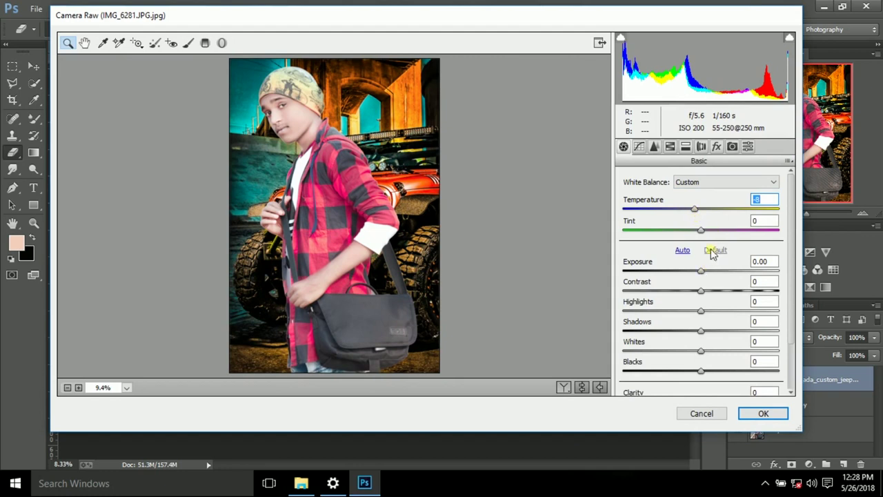
pyautogui.moveTo(702, 274); pyautogui.dragTo(708, 274)
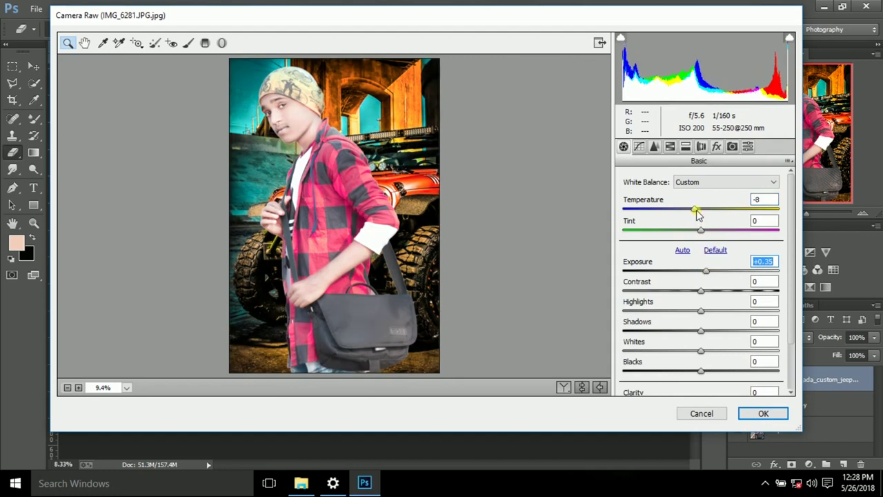
pyautogui.moveTo(697, 210); pyautogui.dragTo(696, 210)
pyautogui.moveTo(703, 293); pyautogui.dragTo(713, 292)
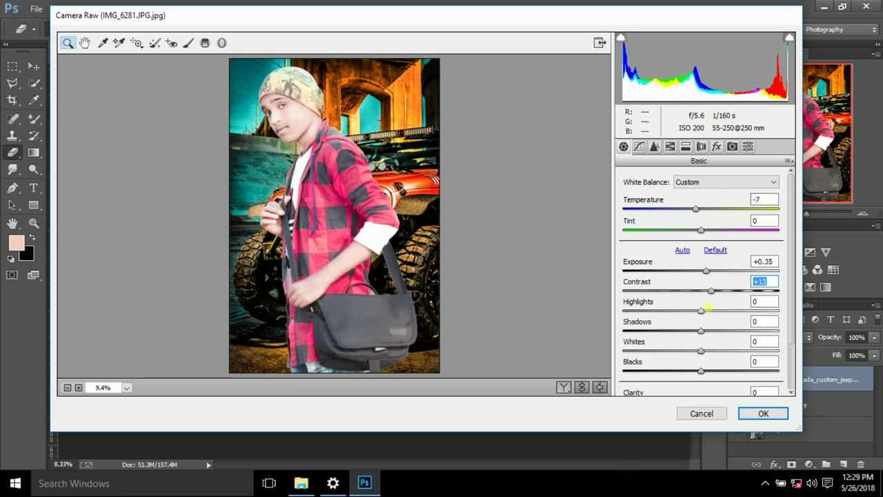
# Set Shadows -13, Blacks -5, Clarity +26, Vibrance +13 and Saturation +20.
pyautogui.scroll(-1, 708, 341)
pyautogui.moveTo(703, 301)
pyautogui.mouseDown()
pyautogui.moveTo(693, 301)
pyautogui.moveTo(710, 312)
pyautogui.moveTo(698, 314)
pyautogui.moveTo(721, 342)
pyautogui.moveTo(717, 385)
pyautogui.mouseUp()
pyautogui.scroll(-1, 693, 302)
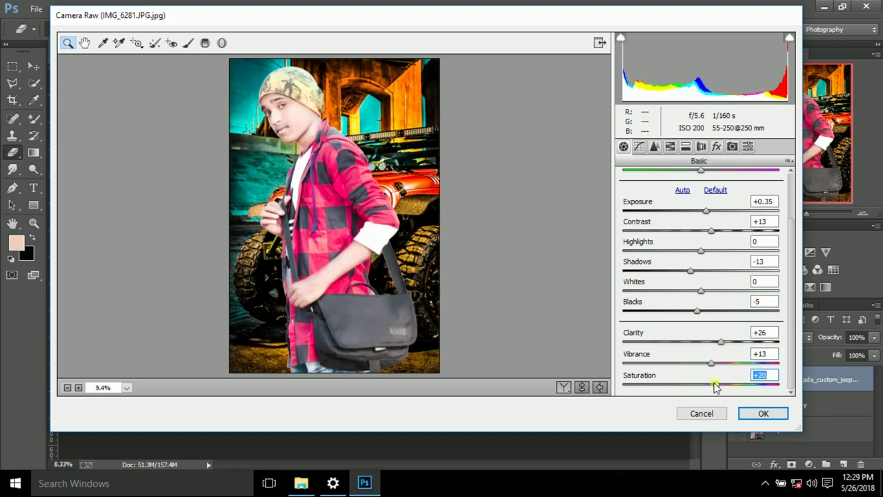
pyautogui.scroll(3, 730, 355)
pyautogui.moveTo(700, 209); pyautogui.dragTo(690, 210)
pyautogui.scroll(-2, 733, 252)
pyautogui.scroll(2, 740, 336)
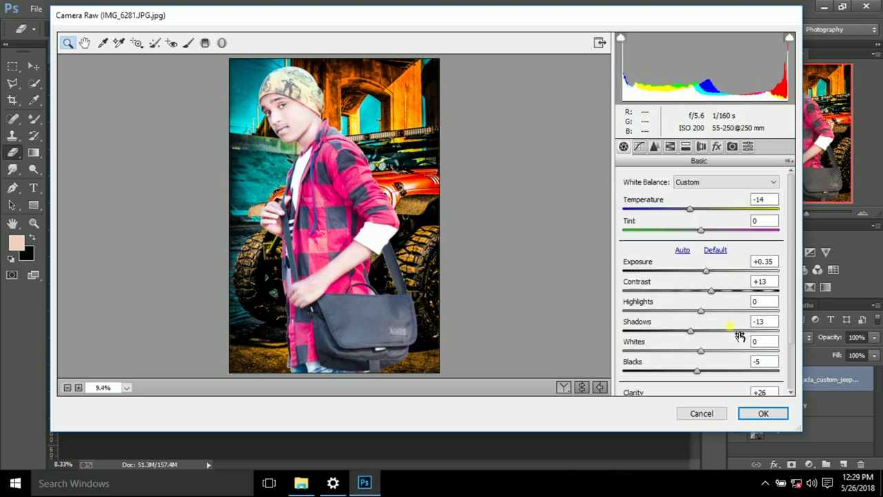
# In HSL, boost the yellows' saturation, shift their hue slightly and darken their luminance.
pyautogui.click(670, 147)
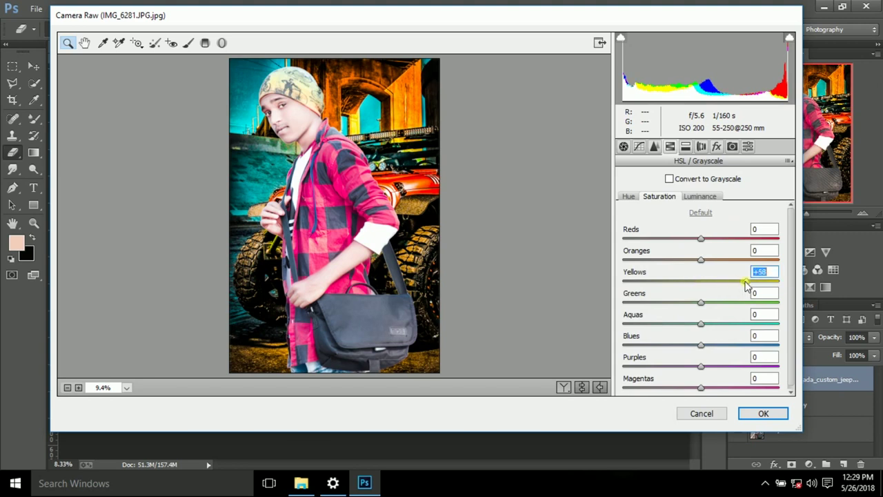
pyautogui.moveTo(670, 288); pyautogui.dragTo(738, 288)
pyautogui.click(628, 196)
pyautogui.moveTo(684, 280); pyautogui.dragTo(683, 281)
pyautogui.click(674, 197)
pyautogui.click(702, 197)
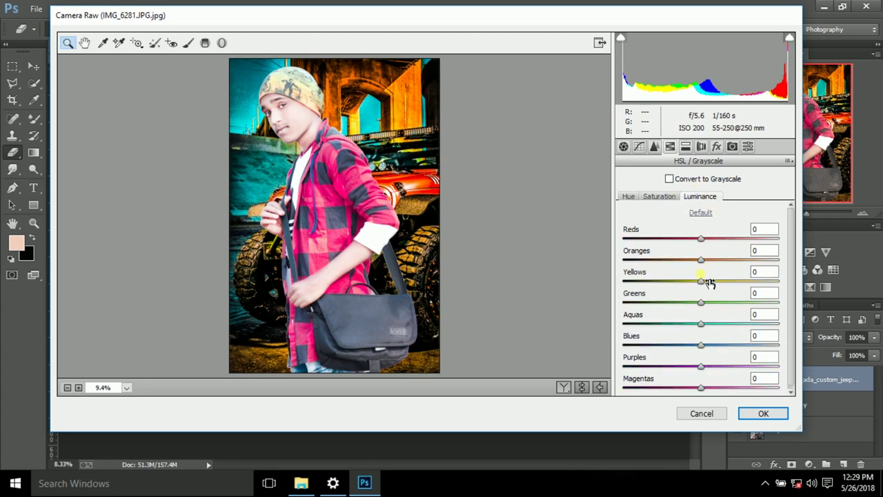
pyautogui.moveTo(697, 287); pyautogui.dragTo(674, 289)
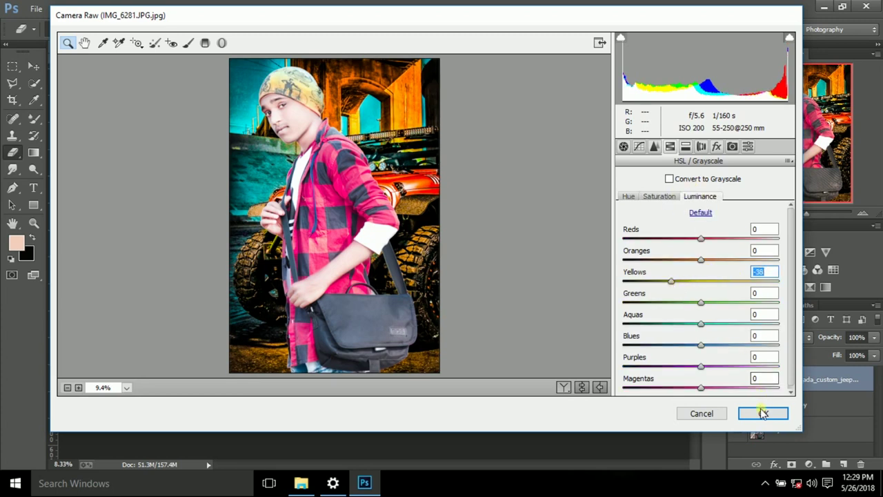
# Add a lens vignette of -64 and a post-crop vignette of -18 with feather 99.
pyautogui.click(85, 43)
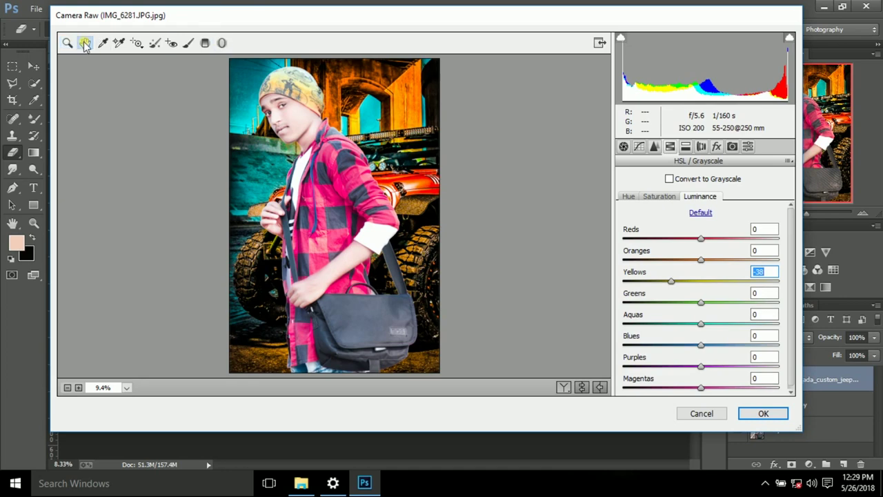
pyautogui.click(701, 147)
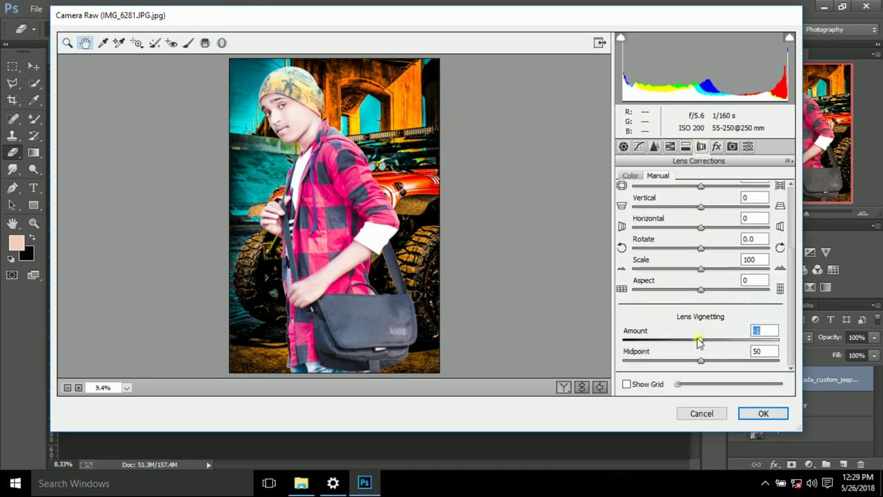
pyautogui.moveTo(701, 339); pyautogui.dragTo(653, 341)
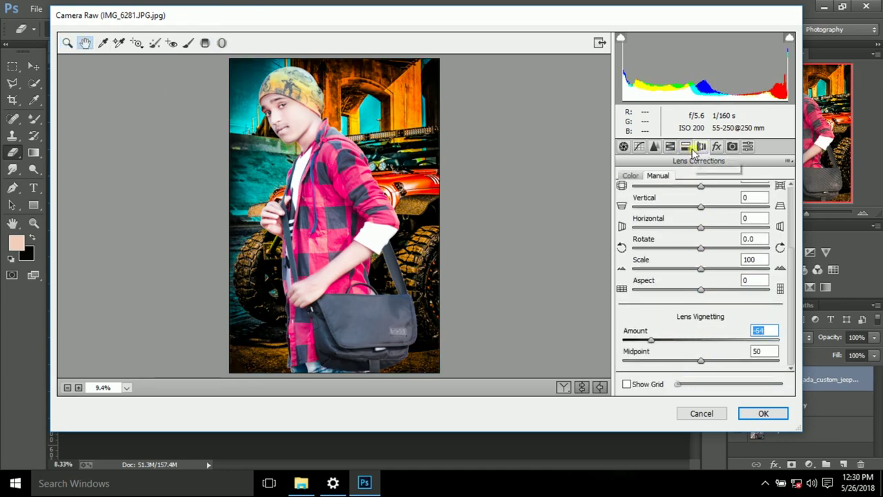
pyautogui.click(716, 146)
pyautogui.moveTo(701, 313)
pyautogui.mouseDown()
pyautogui.moveTo(683, 312)
pyautogui.moveTo(691, 315)
pyautogui.moveTo(688, 336)
pyautogui.moveTo(730, 357)
pyautogui.moveTo(720, 376)
pyautogui.moveTo(688, 315)
pyautogui.mouseUp()
pyautogui.moveTo(724, 377); pyautogui.dragTo(774, 371)
pyautogui.scroll(-1, 629, 387)
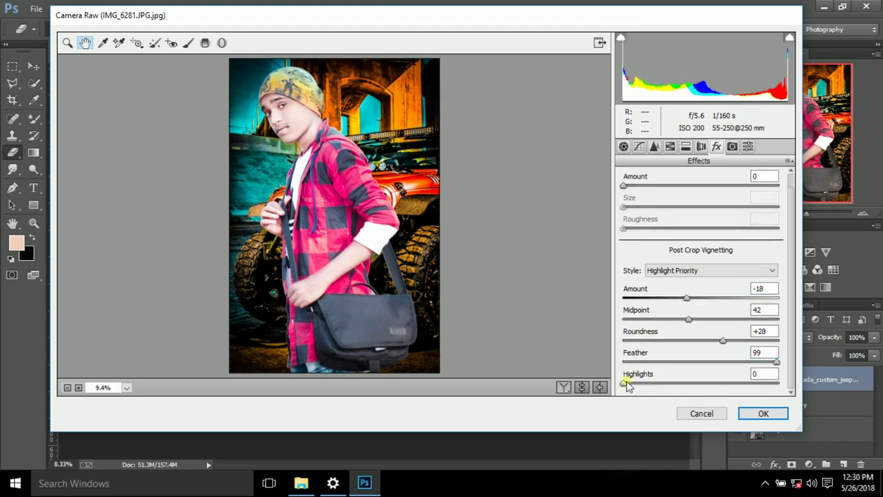
# Draw an angled graduated filter up from the bag's bottom and apply the Camera Raw edits.
pyautogui.press('g')
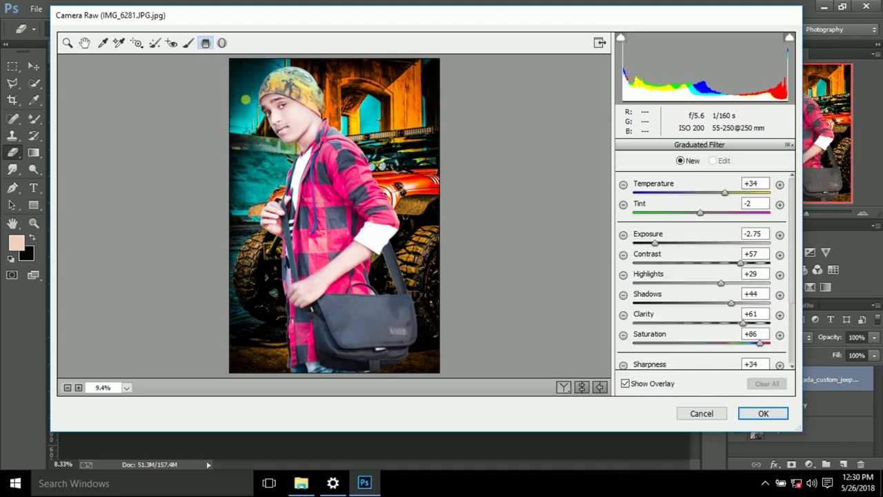
pyautogui.moveTo(349, 366); pyautogui.dragTo(348, 315)
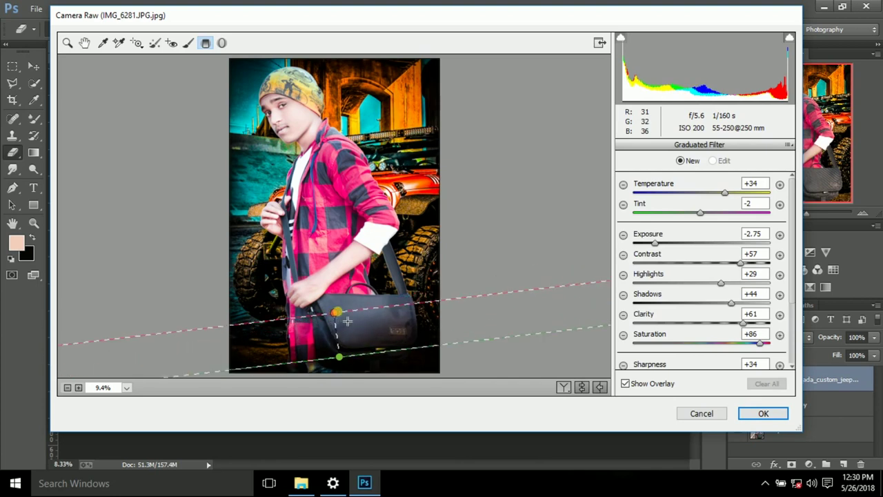
pyautogui.moveTo(348, 315); pyautogui.dragTo(357, 318)
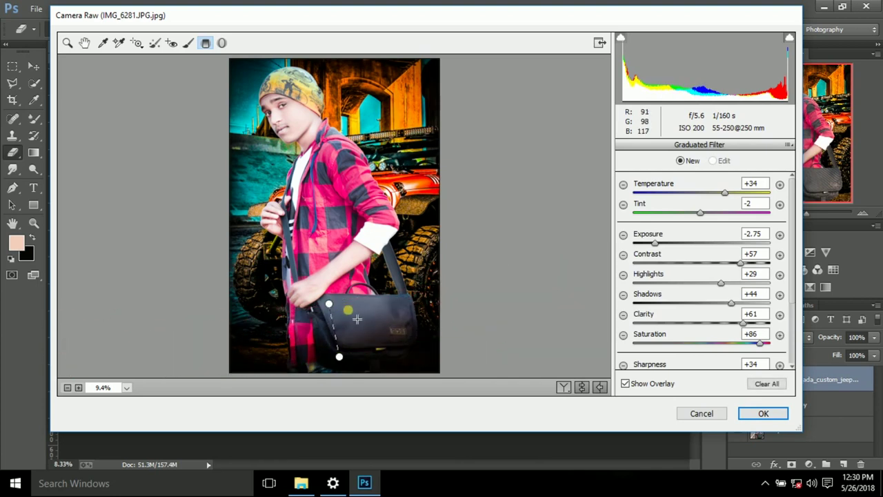
pyautogui.click(763, 413)
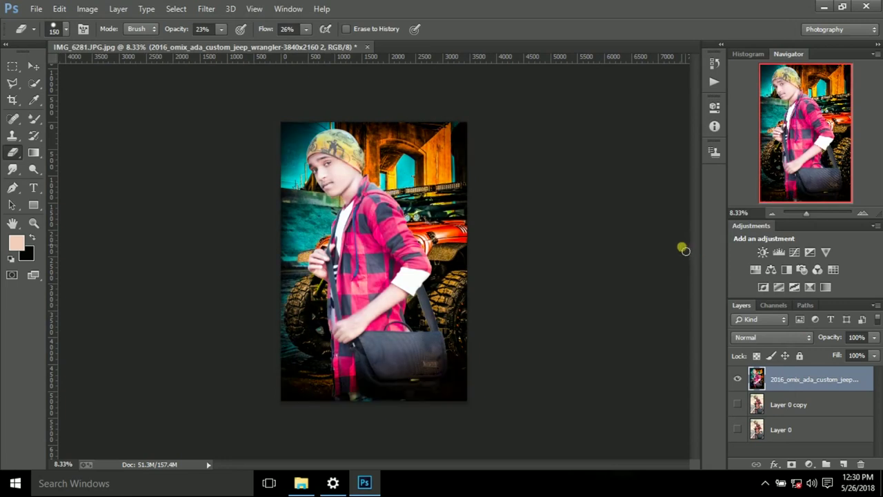
pyautogui.click(29, 8)
# Place the Banjo poster as an embedded layer and scale it to fill the canvas.
pyautogui.click(55, 193)
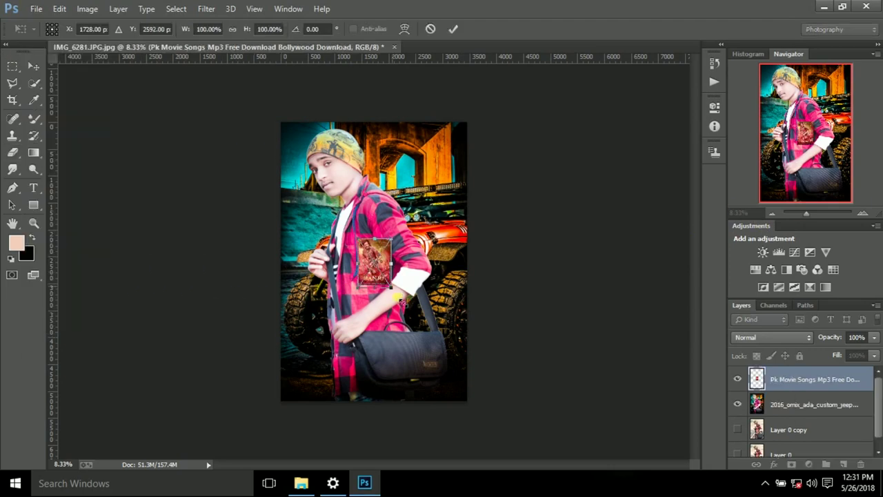
pyautogui.moveTo(388, 325); pyautogui.dragTo(373, 207)
pyautogui.moveTo(424, 375)
pyautogui.mouseDown()
pyautogui.moveTo(452, 374)
pyautogui.moveTo(468, 401)
pyautogui.mouseUp()
pyautogui.press('Return')
pyautogui.press('e')
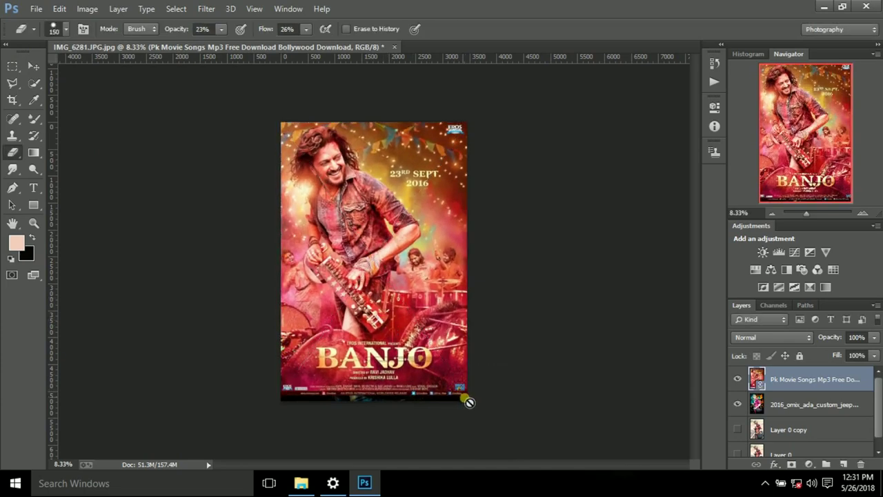
pyautogui.click(36, 63)
pyautogui.moveTo(479, 399); pyautogui.dragTo(473, 401)
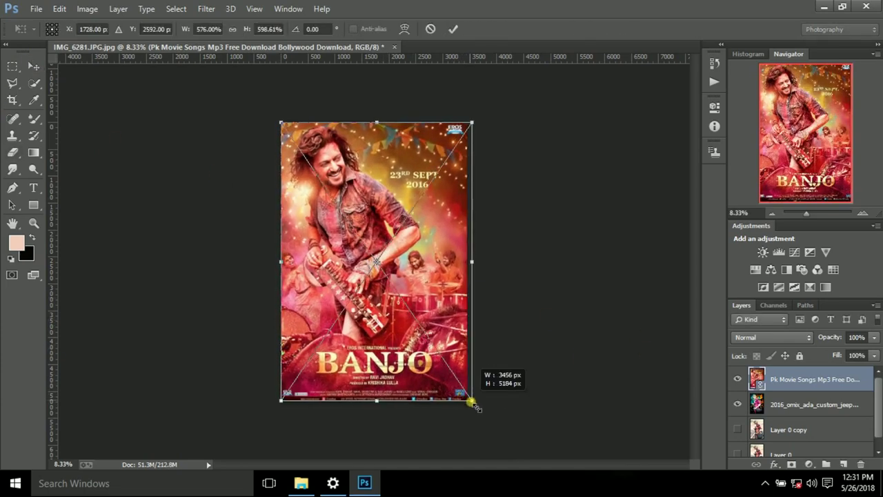
pyautogui.moveTo(472, 266); pyautogui.dragTo(468, 266)
pyautogui.press('Return')
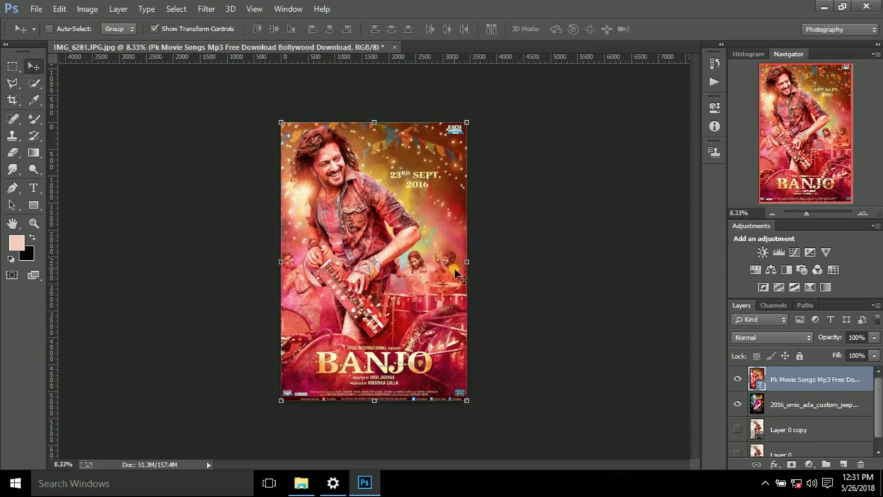
# Set the poster layer's blend mode to Screen and prepare a soft eraser.
pyautogui.scroll(-1, 762, 336)
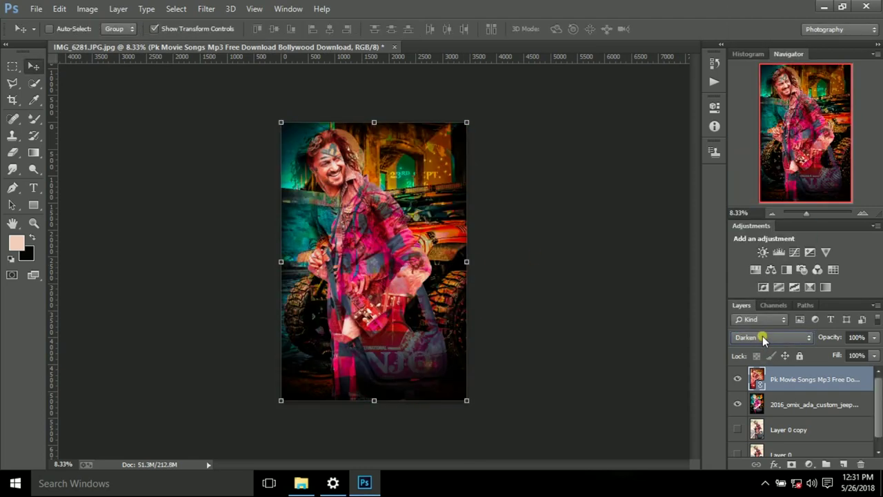
pyautogui.scroll(-1, 762, 336)
pyautogui.scroll(-1, 762, 336)
pyautogui.scroll(-1, 762, 336)
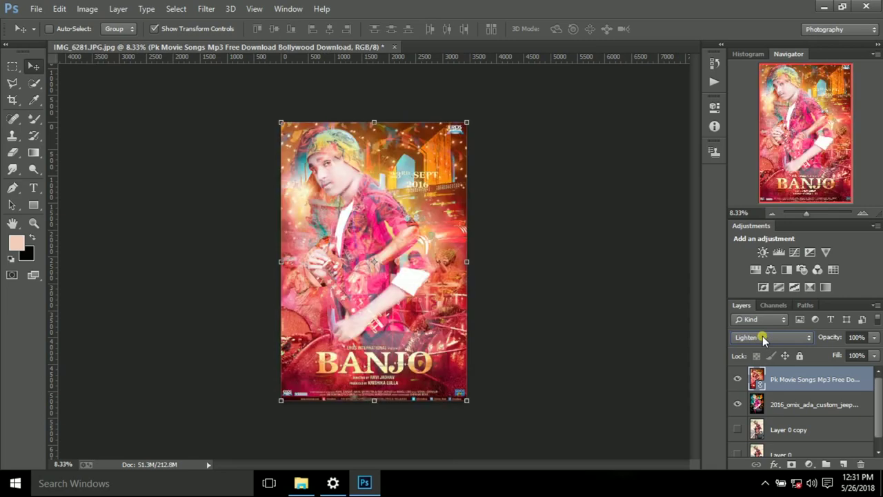
pyautogui.scroll(-1, 763, 336)
pyautogui.scroll(1, 763, 336)
pyautogui.scroll(-1, 762, 337)
pyautogui.scroll(1, 762, 336)
pyautogui.scroll(-1, 763, 336)
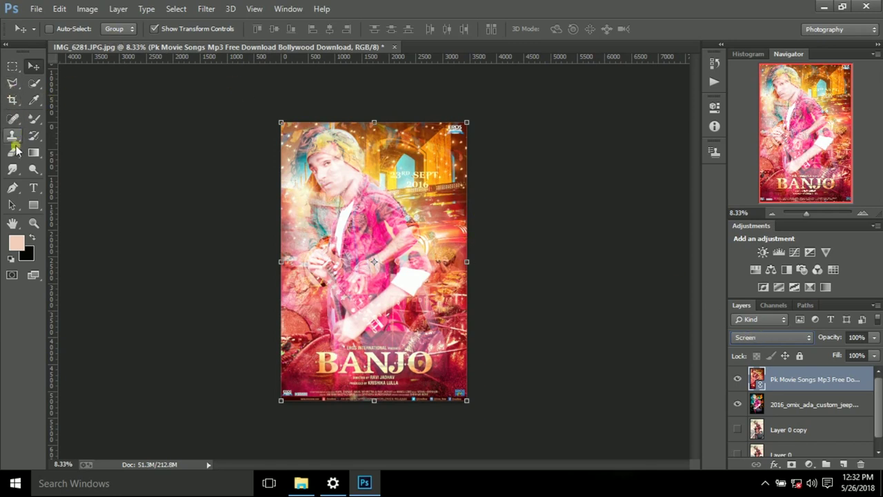
pyautogui.moveTo(12, 152); pyautogui.dragTo(87, 152)
# Rasterize the poster and erase it over the young man's face, torso and hand.
pyautogui.click(336, 191)
pyautogui.click(414, 195)
pyautogui.press(']')
pyautogui.press(']')
pyautogui.press(']')
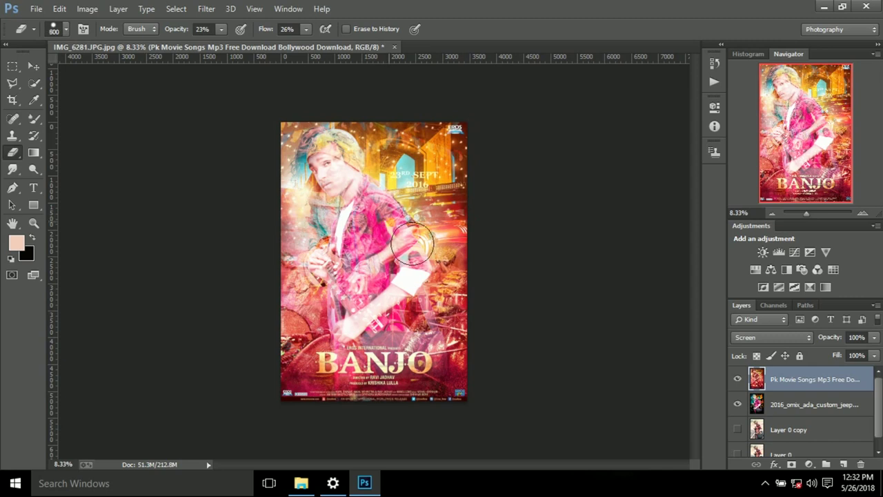
pyautogui.moveTo(380, 227)
pyautogui.mouseDown()
pyautogui.moveTo(355, 191)
pyautogui.moveTo(384, 251)
pyautogui.moveTo(403, 338)
pyautogui.moveTo(414, 283)
pyautogui.moveTo(359, 200)
pyautogui.moveTo(360, 177)
pyautogui.moveTo(374, 292)
pyautogui.mouseUp()
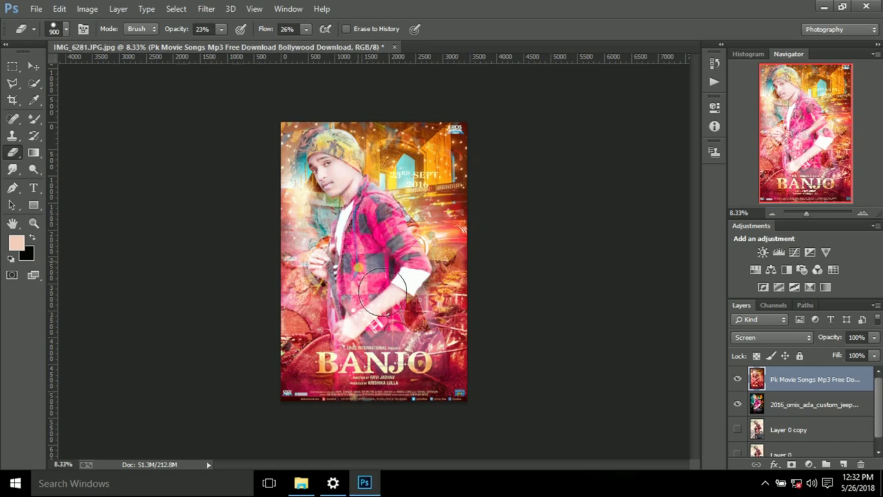
pyautogui.click(862, 213)
pyautogui.click(862, 213)
pyautogui.moveTo(841, 156); pyautogui.dragTo(840, 149)
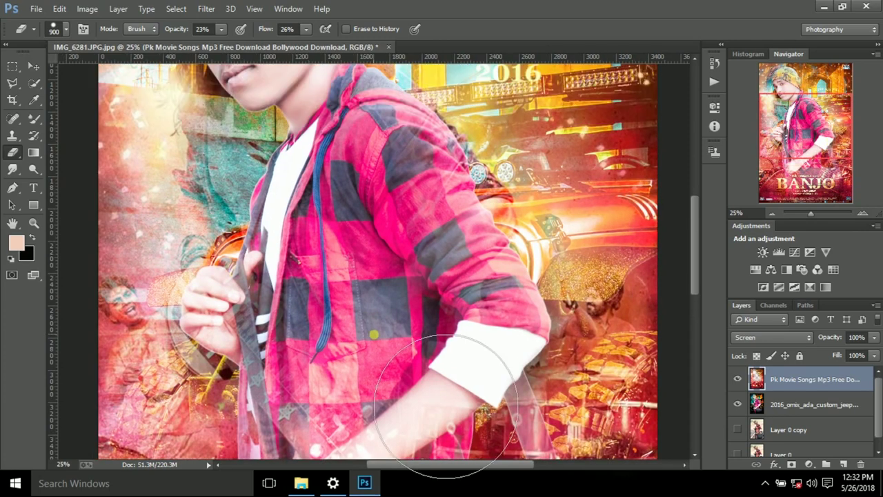
pyautogui.press('[')
pyautogui.press('[')
pyautogui.press('[')
pyautogui.moveTo(265, 291); pyautogui.dragTo(229, 343)
# Erase the poster over the wrist and forearm with a slightly larger brush.
pyautogui.scroll(-3, 279, 336)
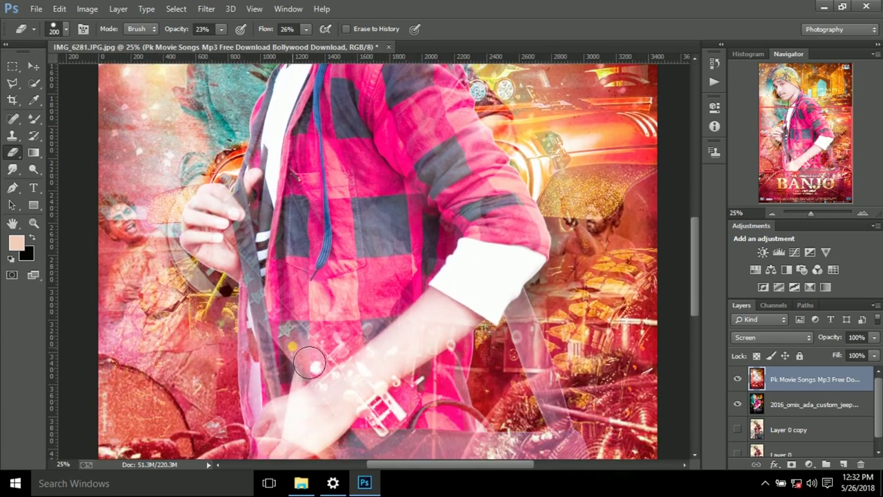
pyautogui.press(']')
pyautogui.press(']')
pyautogui.scroll(-2, 355, 281)
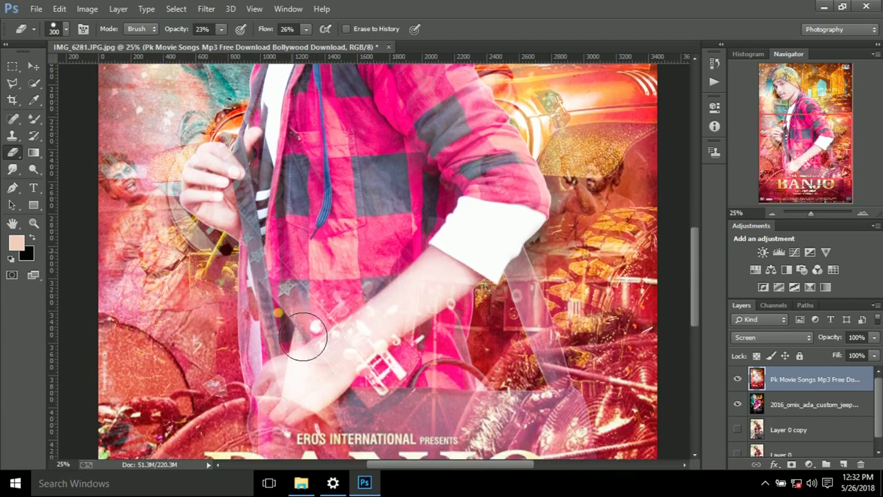
pyautogui.moveTo(410, 343); pyautogui.dragTo(387, 366)
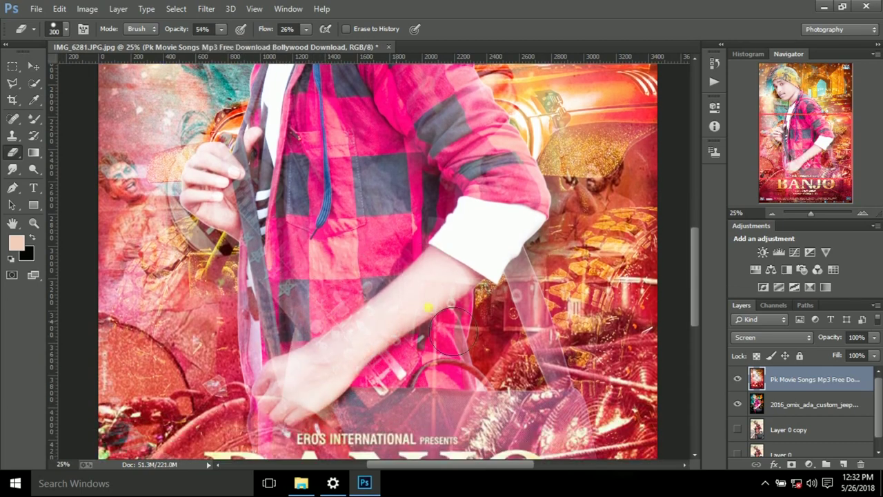
pyautogui.moveTo(326, 312); pyautogui.dragTo(272, 276)
pyautogui.scroll(-2, 304, 335)
pyautogui.scroll(-3, 345, 324)
# Erase the poster over the bag, the right bag strap and the white sleeve.
pyautogui.moveTo(437, 334)
pyautogui.mouseDown()
pyautogui.moveTo(507, 335)
pyautogui.moveTo(552, 290)
pyautogui.mouseUp()
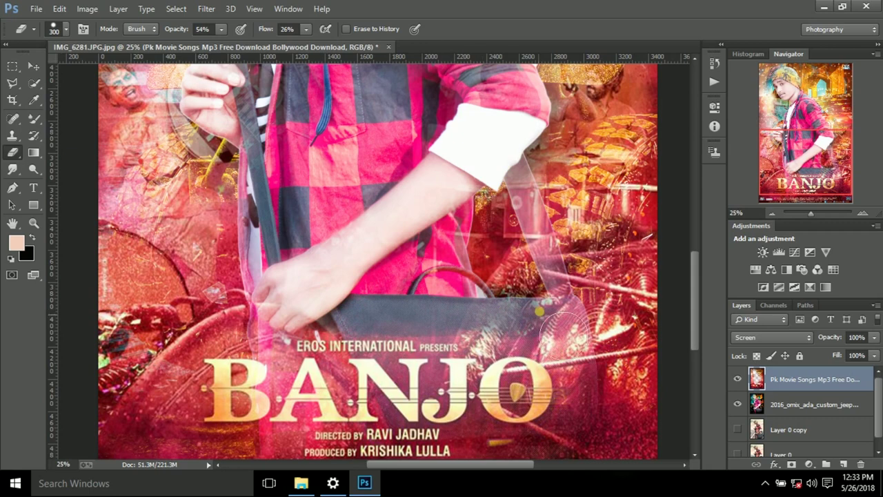
pyautogui.moveTo(533, 201)
pyautogui.mouseDown()
pyautogui.moveTo(515, 236)
pyautogui.moveTo(539, 219)
pyautogui.mouseUp()
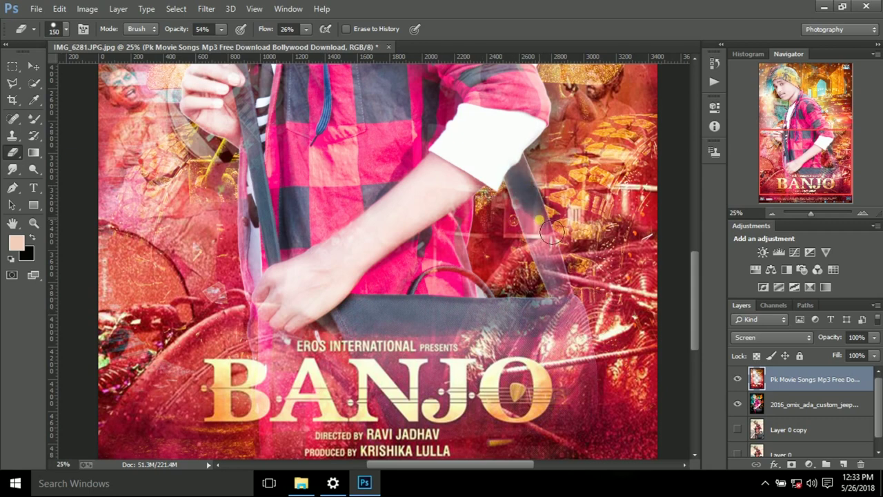
pyautogui.moveTo(531, 181); pyautogui.dragTo(554, 239)
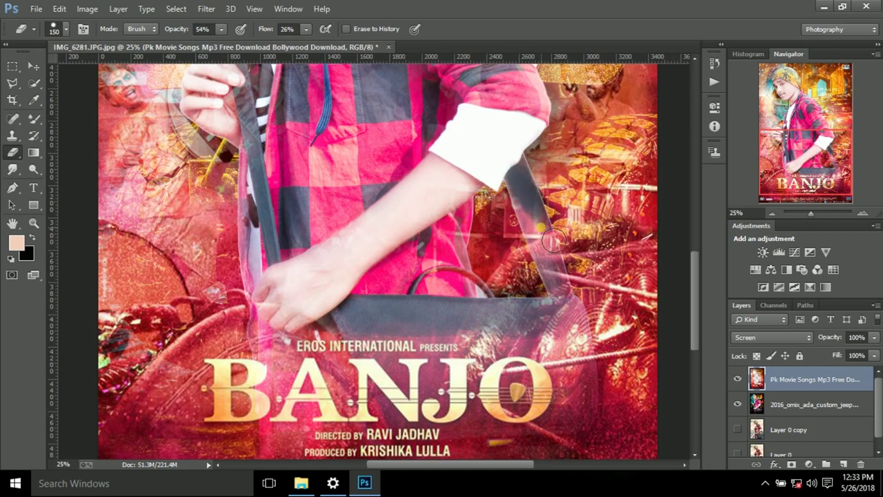
pyautogui.moveTo(471, 122); pyautogui.dragTo(472, 145)
pyautogui.moveTo(546, 241)
pyautogui.mouseDown()
pyautogui.moveTo(541, 229)
pyautogui.moveTo(571, 310)
pyautogui.moveTo(552, 325)
pyautogui.moveTo(574, 323)
pyautogui.moveTo(441, 329)
pyautogui.mouseUp()
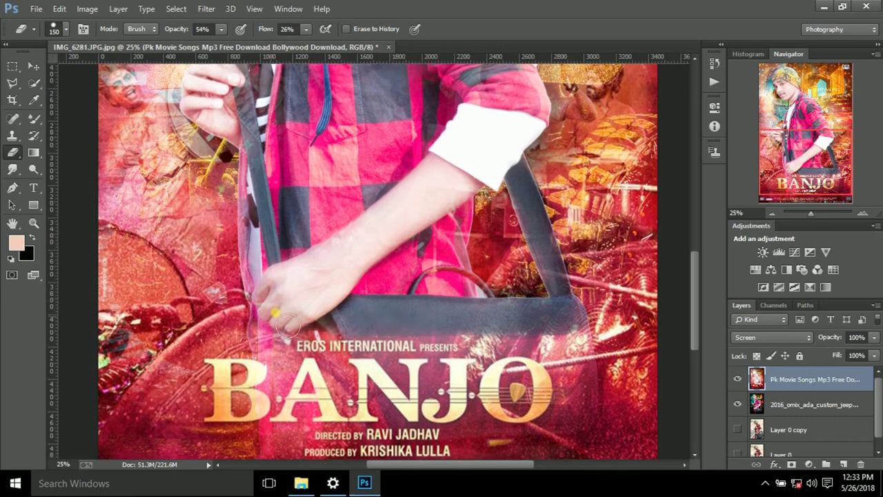
pyautogui.scroll(5, 658, 261)
pyautogui.scroll(5, 658, 260)
pyautogui.scroll(2, 423, 240)
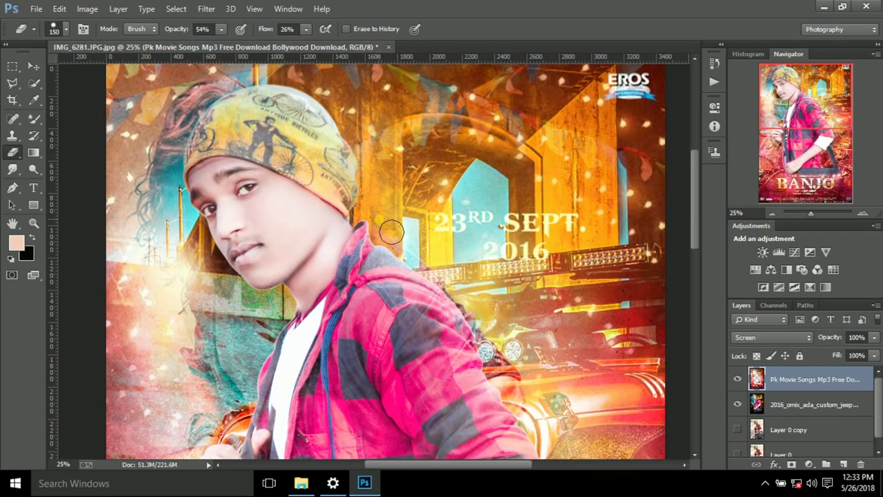
# Fade the poster over the light spot on the shirt shoulder and along the shirt.
pyautogui.scroll(-2, 422, 239)
pyautogui.scroll(-1, 422, 240)
pyautogui.moveTo(422, 239)
pyautogui.mouseDown()
pyautogui.moveTo(387, 214)
pyautogui.moveTo(449, 276)
pyautogui.moveTo(497, 379)
pyautogui.moveTo(531, 365)
pyautogui.moveTo(487, 290)
pyautogui.moveTo(483, 303)
pyautogui.mouseUp()
pyautogui.scroll(-2, 497, 380)
pyautogui.scroll(-2, 483, 304)
pyautogui.moveTo(441, 359)
pyautogui.mouseDown()
pyautogui.moveTo(426, 318)
pyautogui.moveTo(455, 221)
pyautogui.mouseUp()
pyautogui.moveTo(351, 231); pyautogui.dragTo(483, 365)
# Erase more along the bag strap and the leftover patch near the man's neck.
pyautogui.scroll(-2, 483, 364)
pyautogui.moveTo(510, 315); pyautogui.dragTo(446, 198)
pyautogui.scroll(-2, 446, 198)
pyautogui.moveTo(332, 271)
pyautogui.mouseDown()
pyautogui.moveTo(291, 401)
pyautogui.moveTo(308, 428)
pyautogui.mouseUp()
pyautogui.scroll(-2, 291, 402)
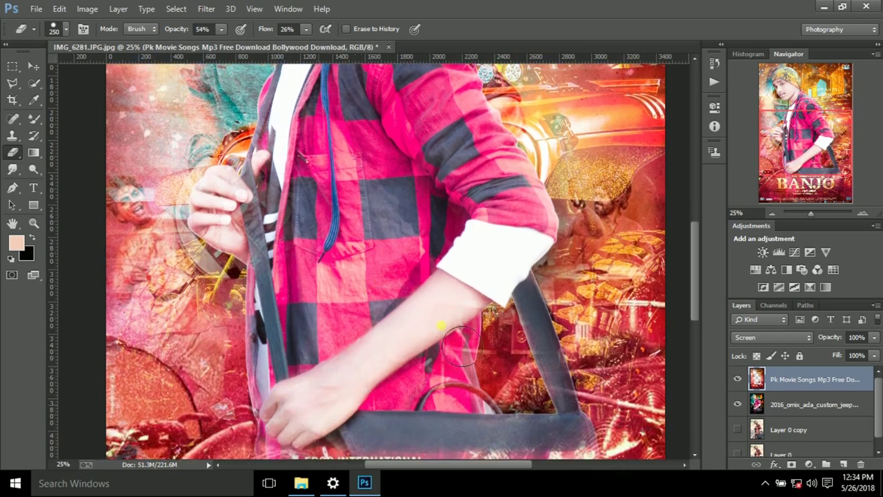
pyautogui.scroll(-2, 369, 355)
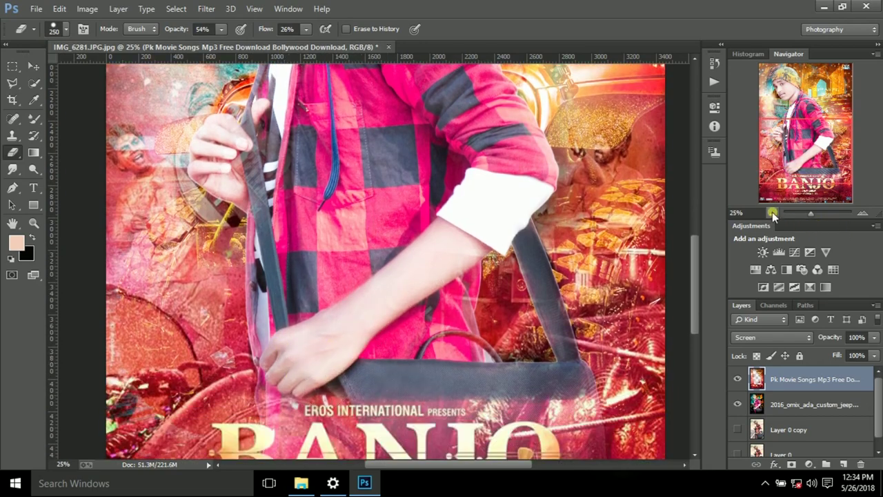
pyautogui.click(779, 215)
pyautogui.click(778, 215)
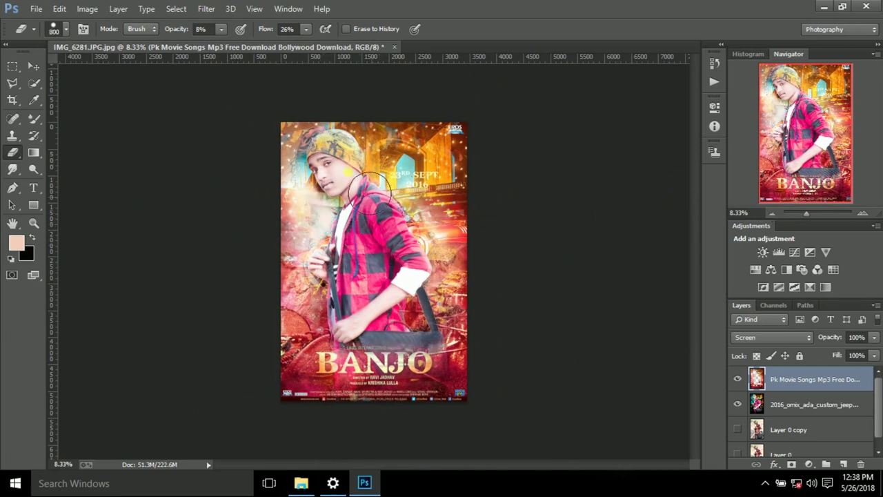
pyautogui.moveTo(369, 194); pyautogui.dragTo(348, 165)
# Merge the poster layer down into the composite and bring up the Oil Paint filter.
pyautogui.click(207, 10)
pyautogui.rightClick(816, 376)
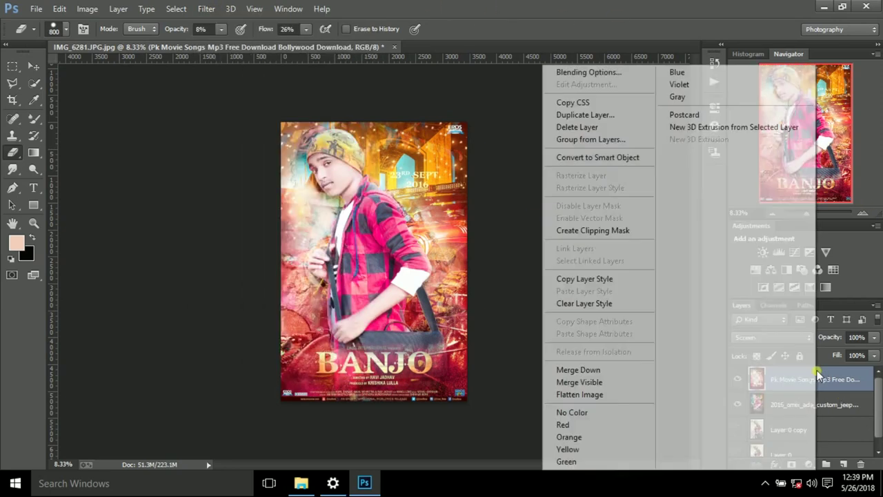
pyautogui.click(601, 372)
pyautogui.click(206, 9)
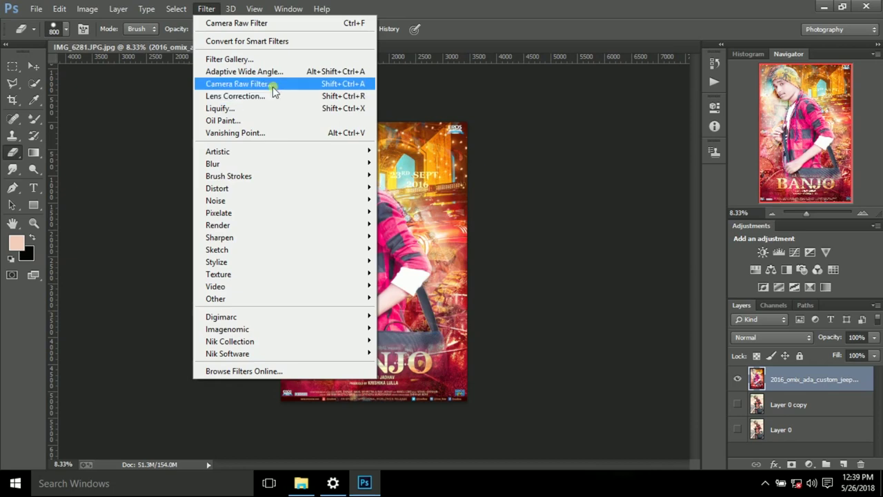
pyautogui.click(250, 121)
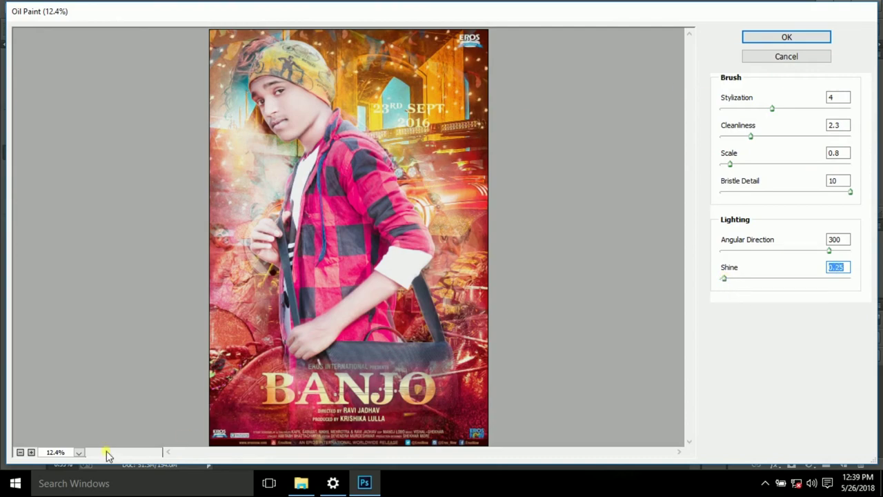
# Set Oil Paint shine to 0 and cleanliness to 3.25 while inspecting the preview.
pyautogui.click(31, 452)
pyautogui.moveTo(309, 253)
pyautogui.mouseDown()
pyautogui.moveTo(283, 194)
pyautogui.moveTo(690, 325)
pyautogui.mouseUp()
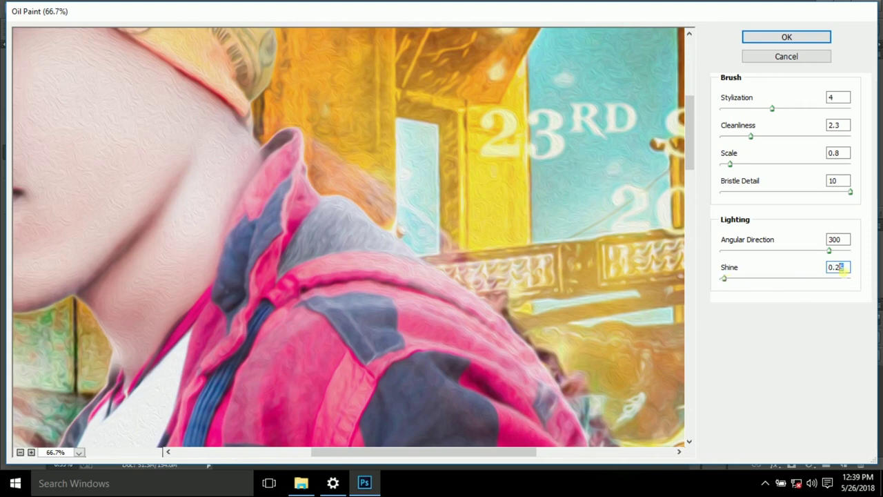
pyautogui.moveTo(724, 278); pyautogui.dragTo(703, 281)
pyautogui.moveTo(754, 140); pyautogui.dragTo(761, 138)
pyautogui.moveTo(367, 262); pyautogui.dragTo(291, 283)
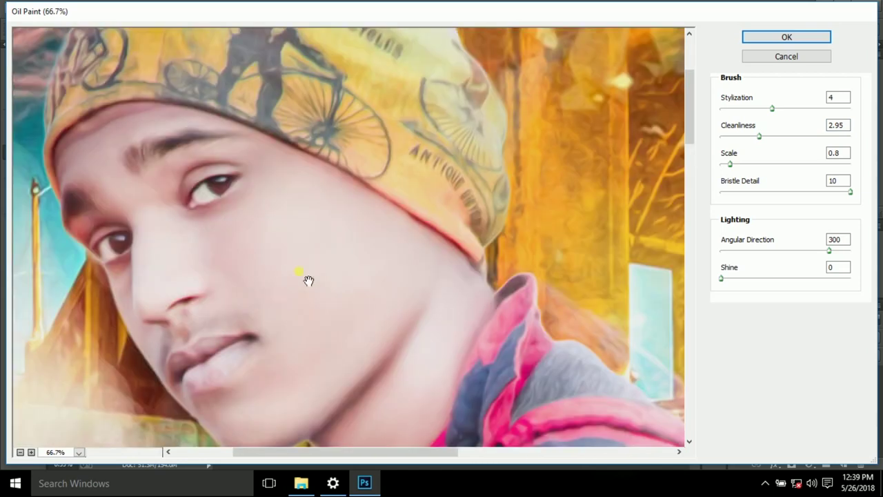
pyautogui.scroll(-1, 320, 279)
pyautogui.moveTo(758, 138); pyautogui.dragTo(763, 138)
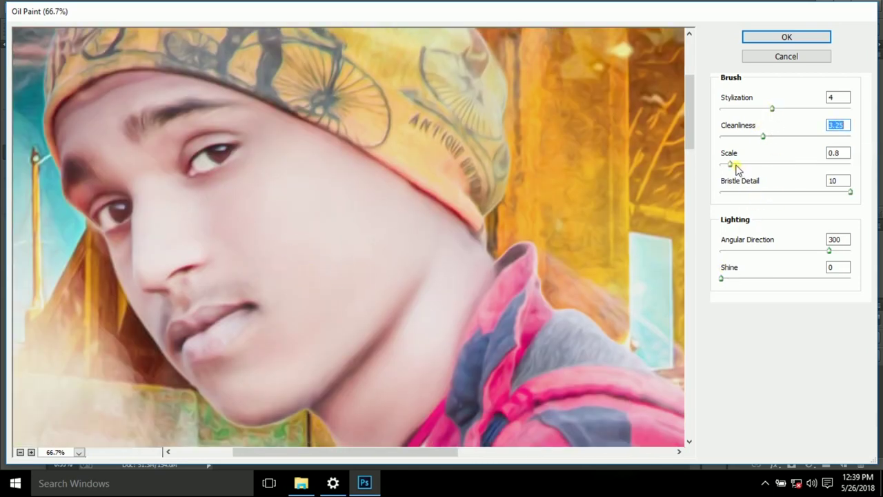
# Adjust the oil-paint brush scale, set the lighting angle near 293, and apply.
pyautogui.moveTo(732, 166); pyautogui.dragTo(737, 166)
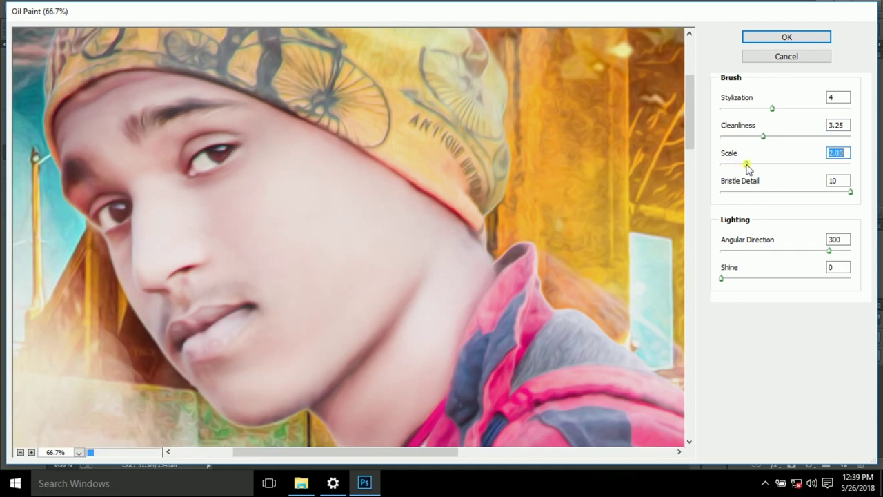
pyautogui.moveTo(853, 176)
pyautogui.mouseDown()
pyautogui.moveTo(865, 178)
pyautogui.moveTo(733, 170)
pyautogui.mouseUp()
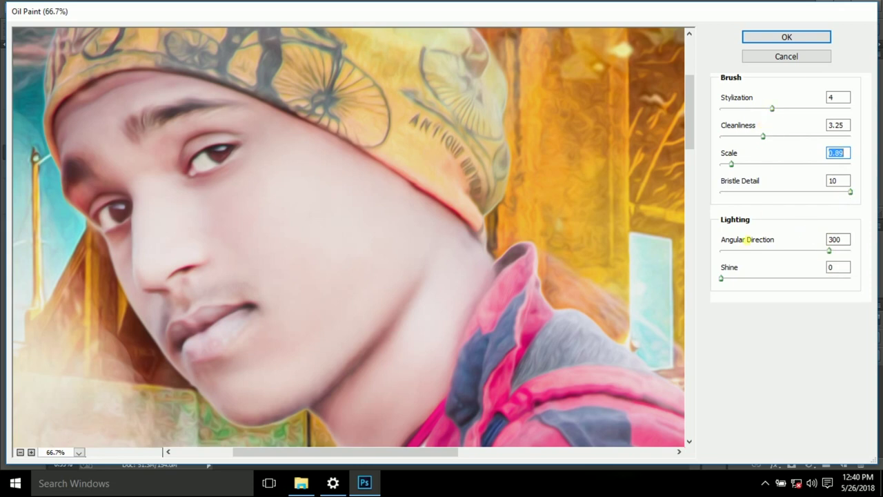
pyautogui.moveTo(828, 252); pyautogui.dragTo(768, 252)
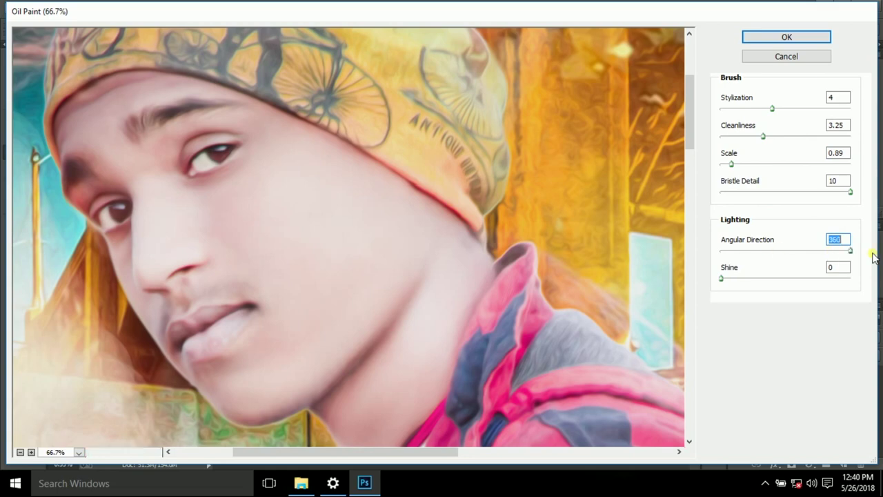
pyautogui.click(833, 251)
pyautogui.click(20, 452)
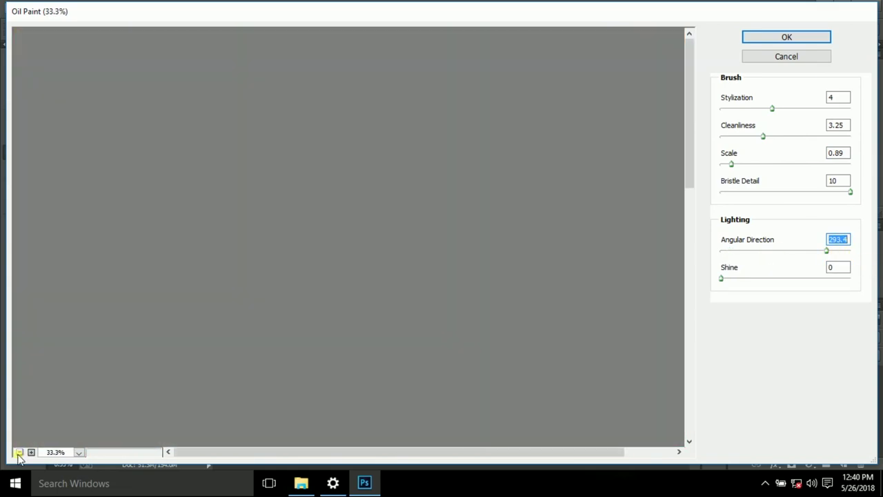
pyautogui.click(20, 452)
pyautogui.press('Return')
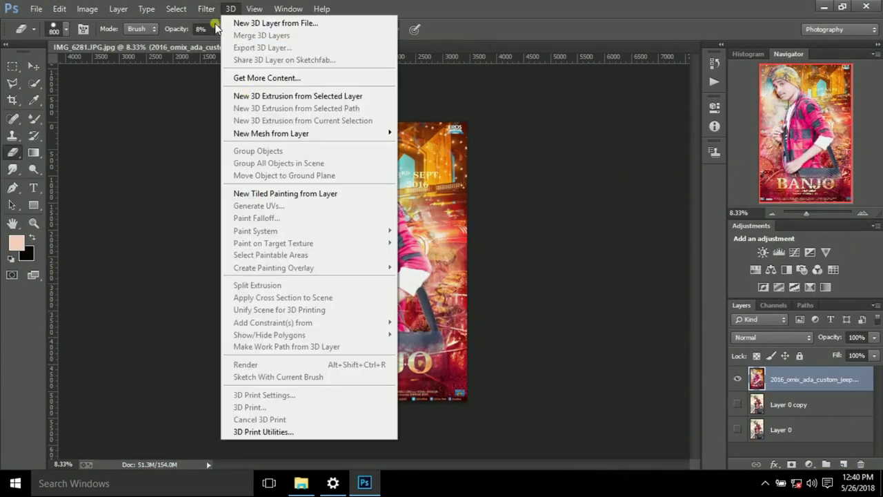
# Apply Lens Correction with its default Auto Correction and Geometric Distortion settings.
pyautogui.click(240, 95)
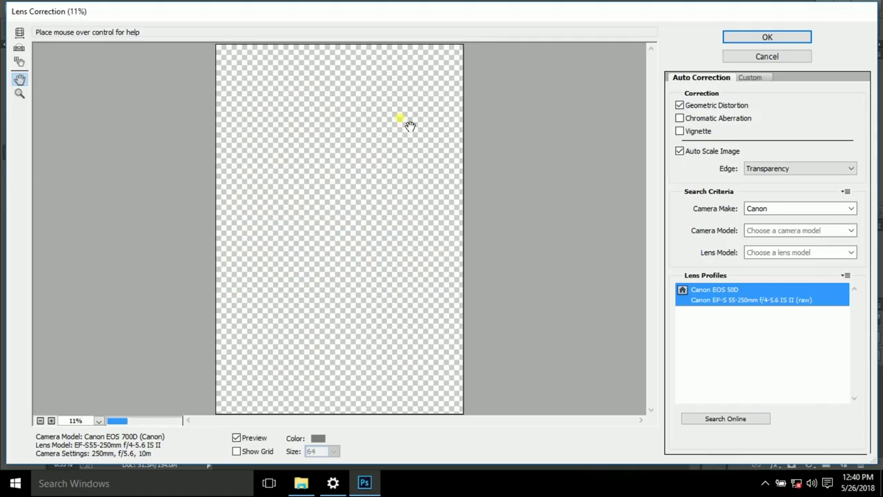
pyautogui.click(768, 37)
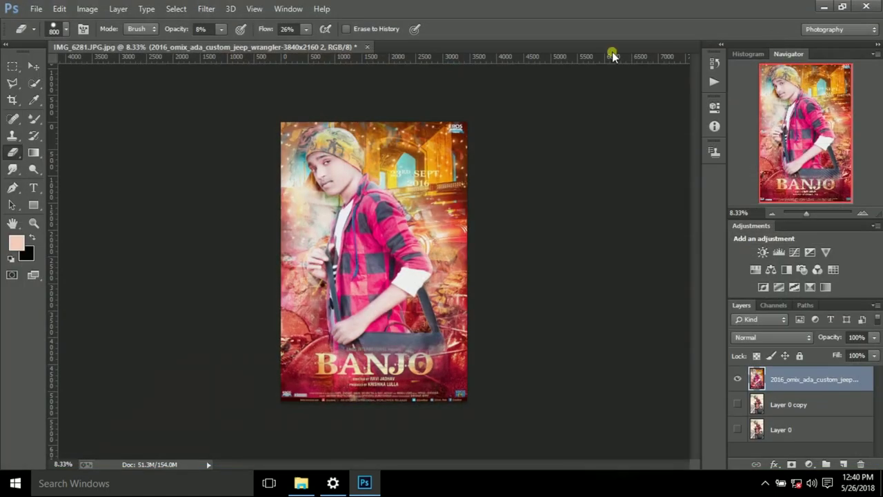
pyautogui.click(206, 8)
pyautogui.click(269, 86)
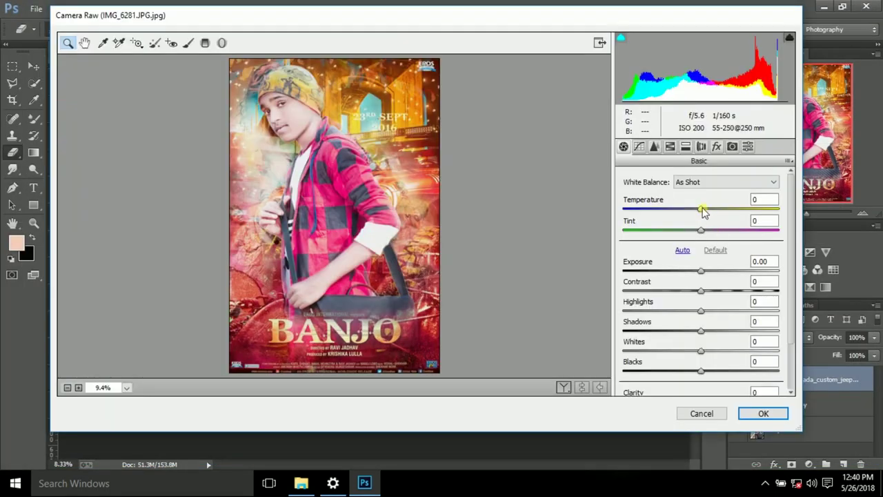
# Set Temperature to -7, Exposure to +0.25 and Vibrance to +54.
pyautogui.click(703, 209)
pyautogui.moveTo(703, 208); pyautogui.dragTo(697, 209)
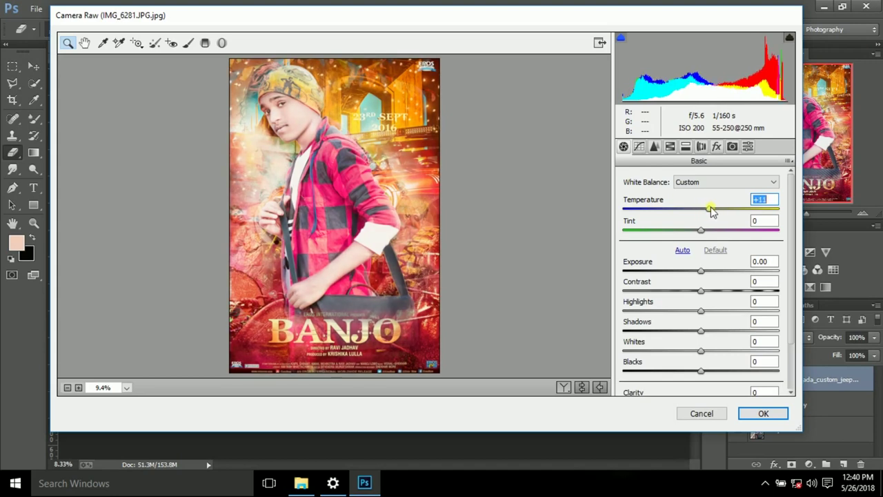
pyautogui.moveTo(701, 271); pyautogui.dragTo(705, 270)
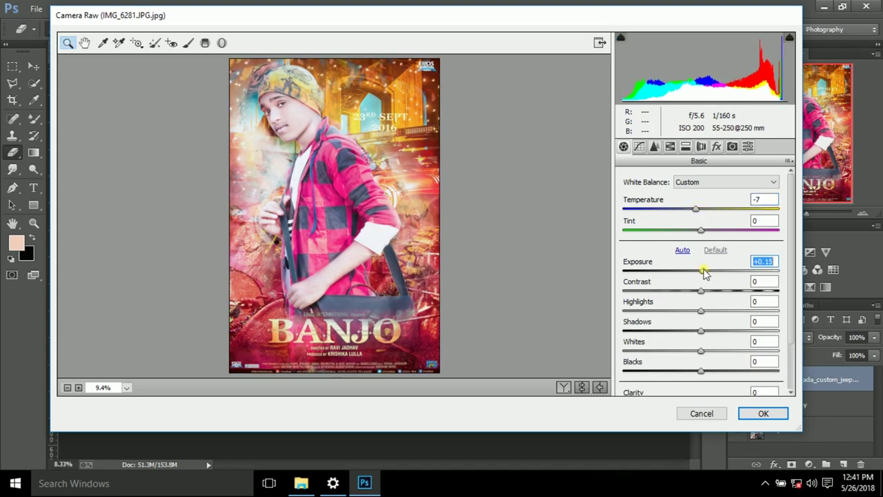
pyautogui.scroll(-2, 705, 314)
pyautogui.scroll(-2, 705, 314)
pyautogui.click(703, 341)
pyautogui.click(703, 363)
pyautogui.moveTo(702, 363)
pyautogui.mouseDown()
pyautogui.moveTo(746, 364)
pyautogui.moveTo(720, 364)
pyautogui.moveTo(714, 385)
pyautogui.mouseUp()
# Raise Detail luminance noise reduction to 73 and apply the Camera Raw grade.
pyautogui.scroll(3, 708, 332)
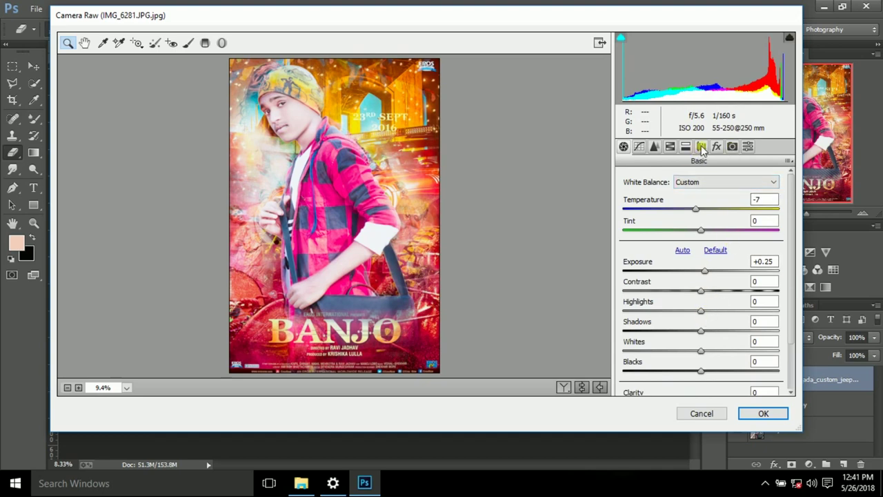
pyautogui.click(701, 147)
pyautogui.click(670, 147)
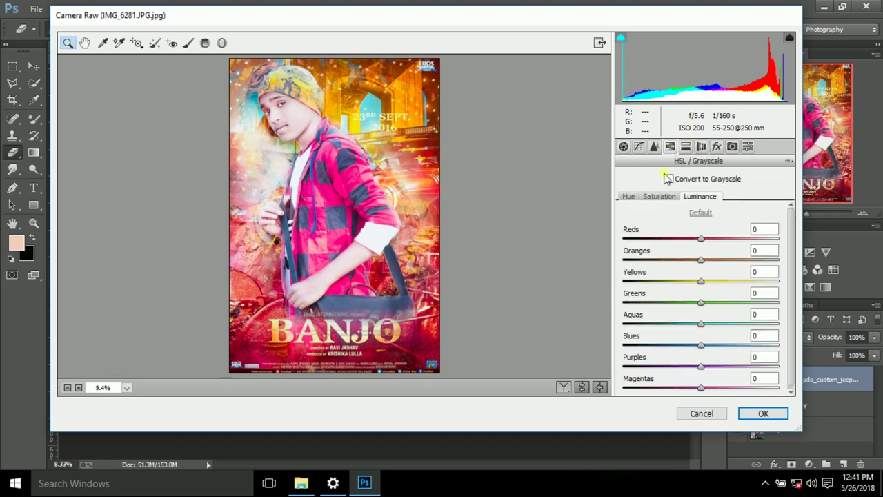
pyautogui.click(693, 244)
pyautogui.moveTo(700, 240); pyautogui.dragTo(733, 243)
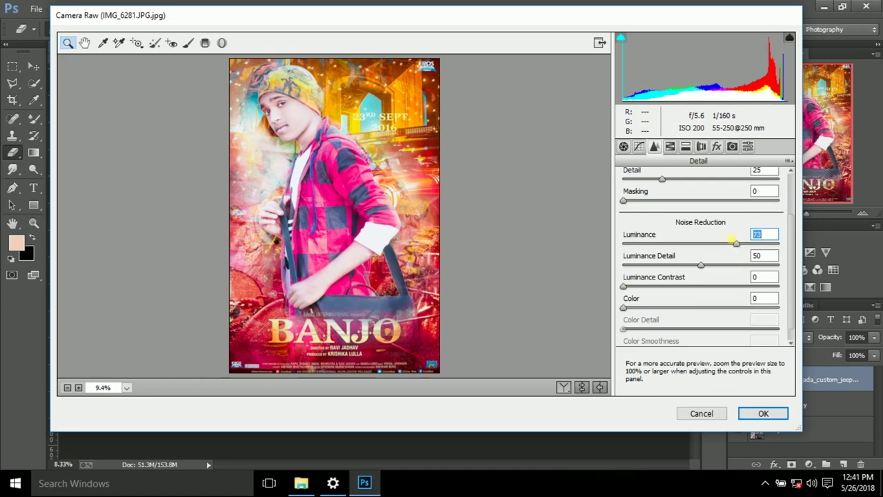
pyautogui.click(763, 414)
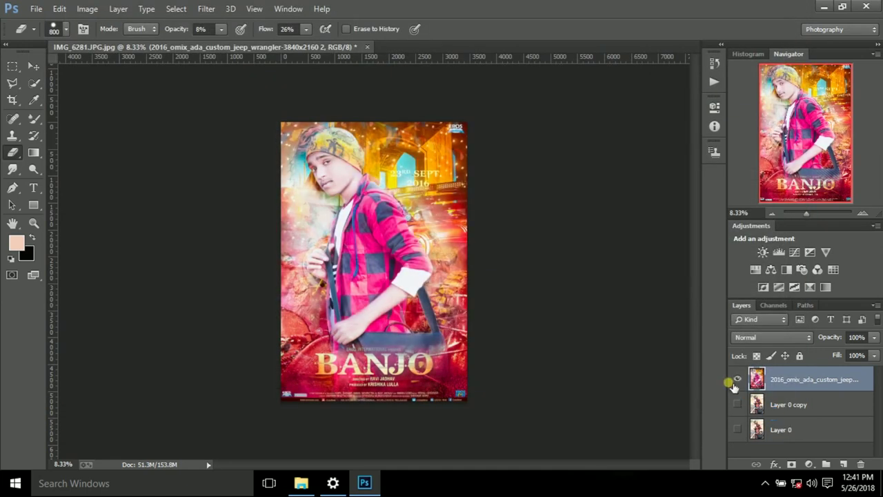
pyautogui.click(862, 213)
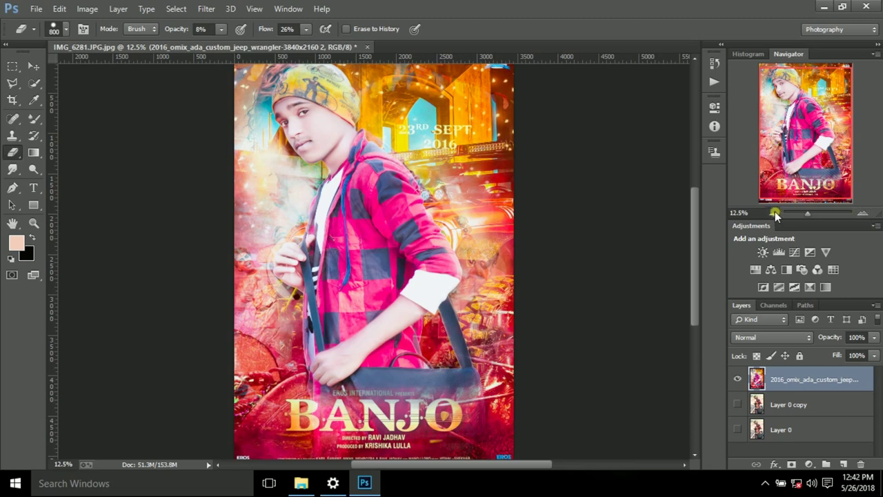
pyautogui.click(773, 213)
pyautogui.click(862, 213)
pyautogui.moveTo(833, 187); pyautogui.dragTo(834, 189)
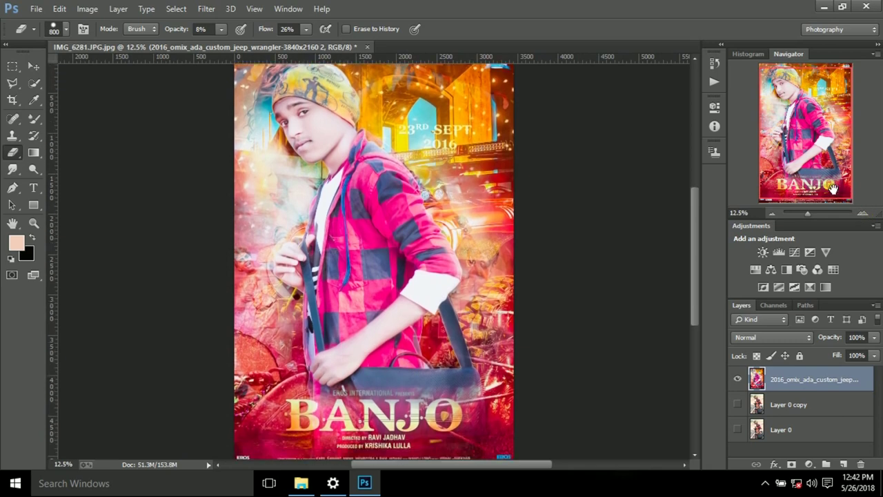